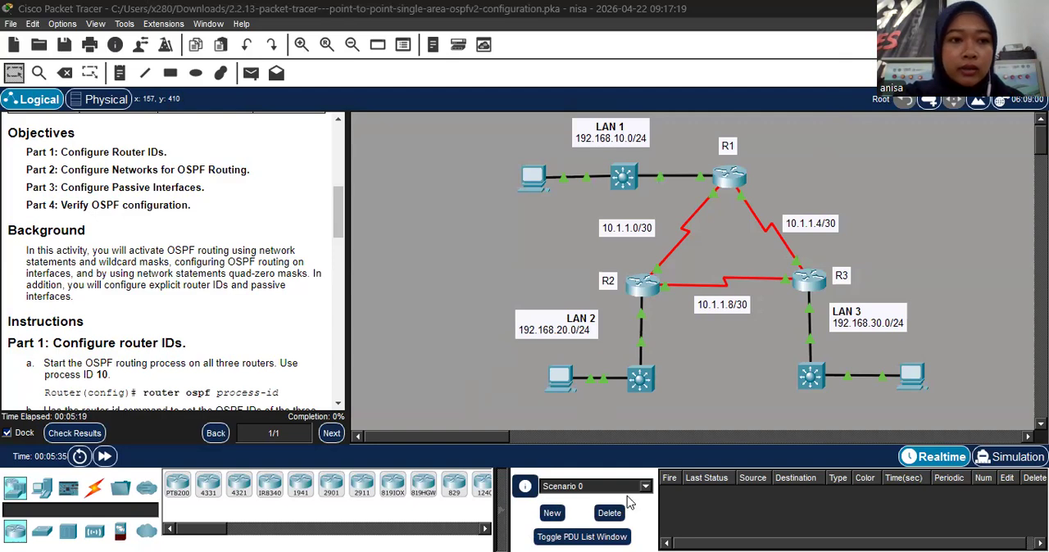
- Review the activity instructions for router IDs, OSPF network statements, passive interfaces and verification
scroll(172, 262, up, 3)
scroll(172, 262, down, 2)
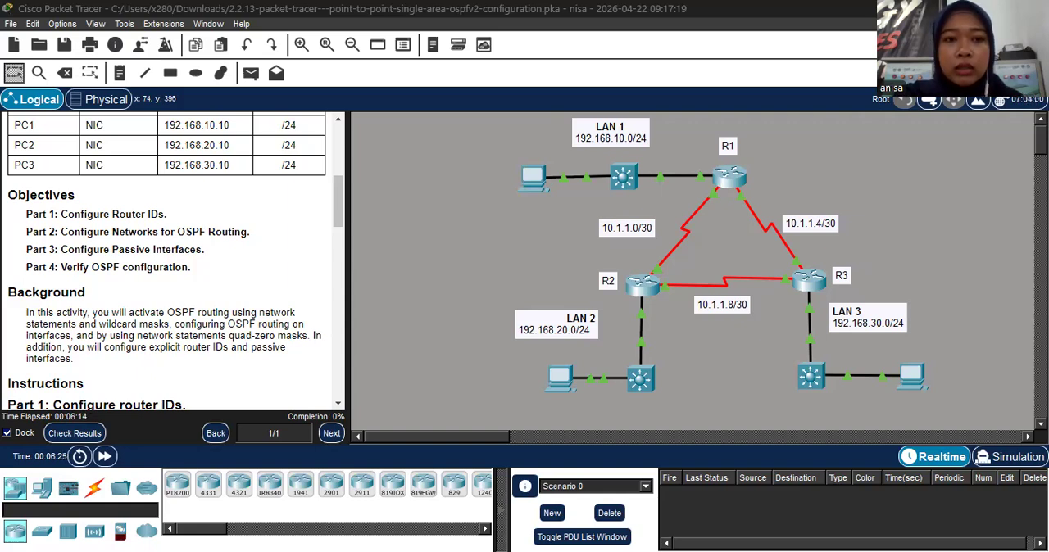
scroll(188, 306, down, 5)
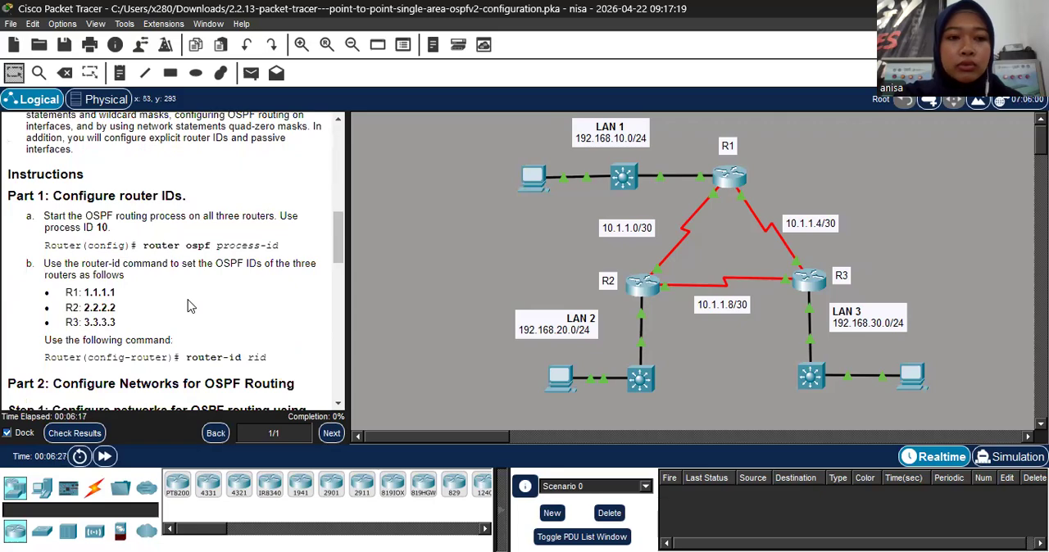
scroll(189, 306, down, 13)
scroll(188, 306, down, 7)
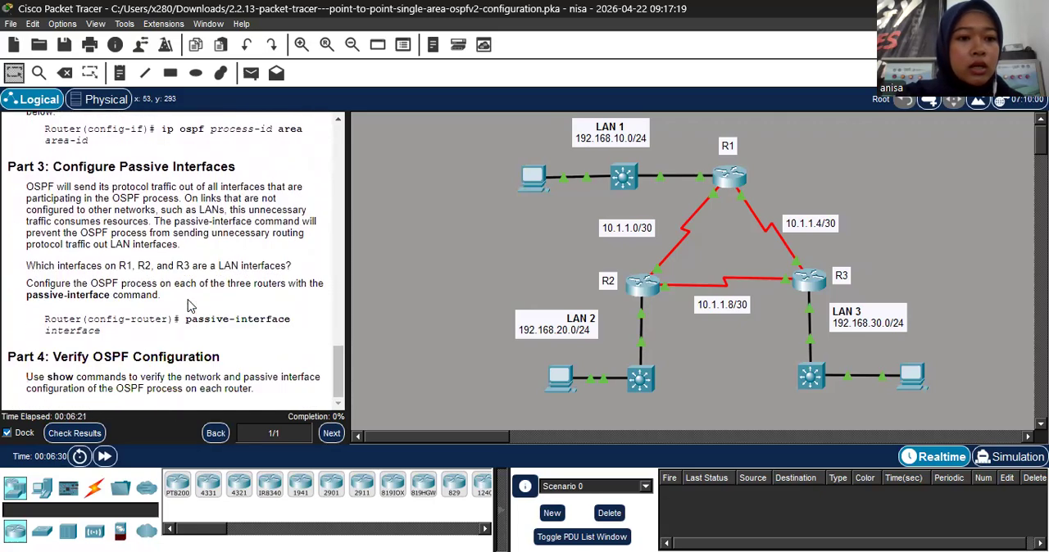
scroll(188, 305, up, 10)
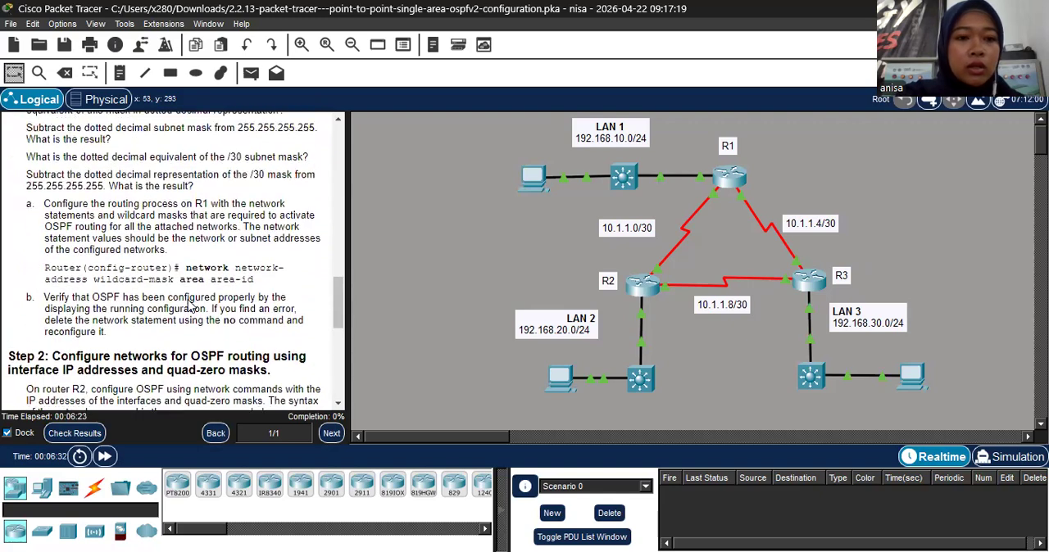
scroll(189, 306, up, 10)
scroll(188, 305, down, 3)
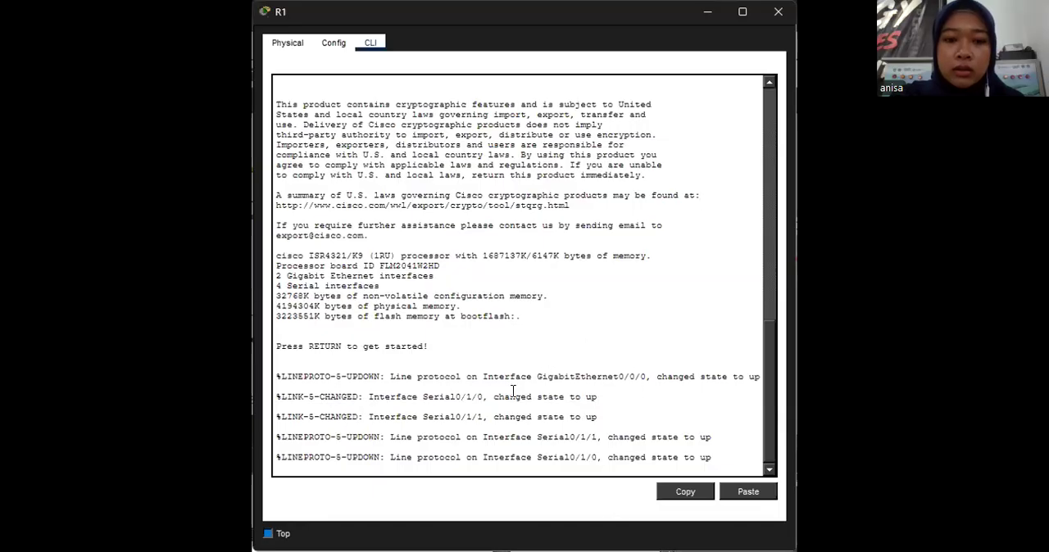
- Start the R1 command-line session and enter global configuration mode through privileged mode
click(379, 469)
key(Return)
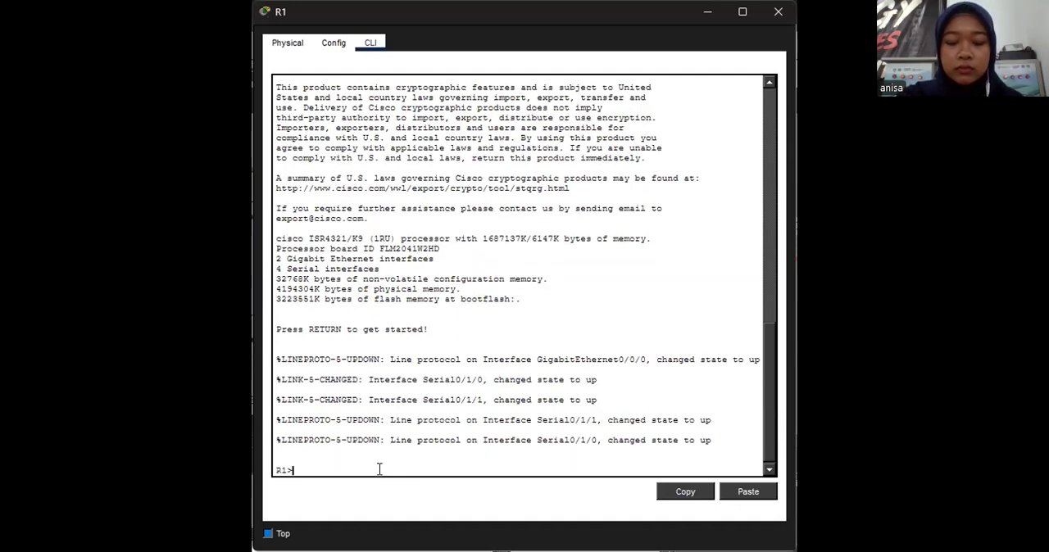
text(enable)
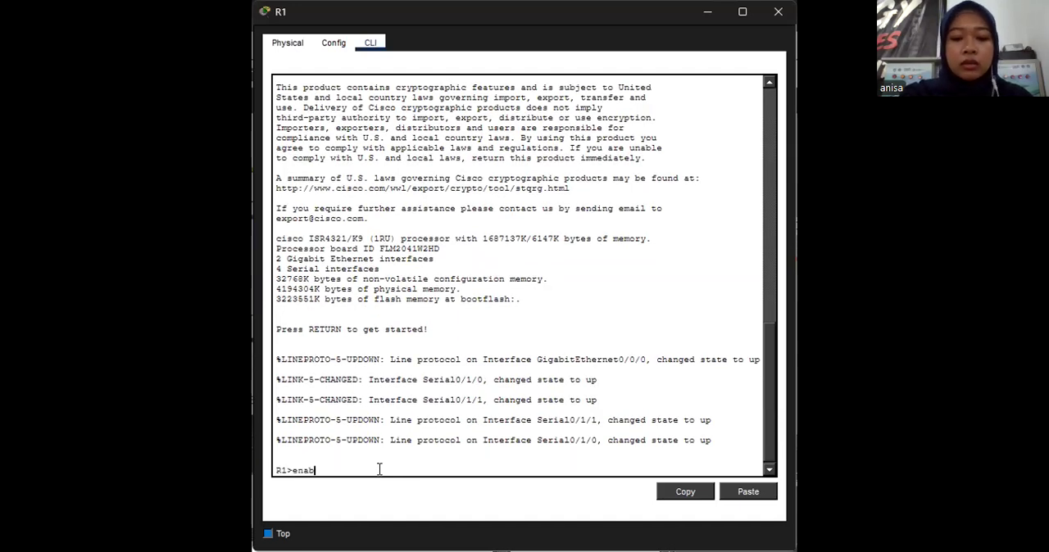
key(Return)
text(conf t)
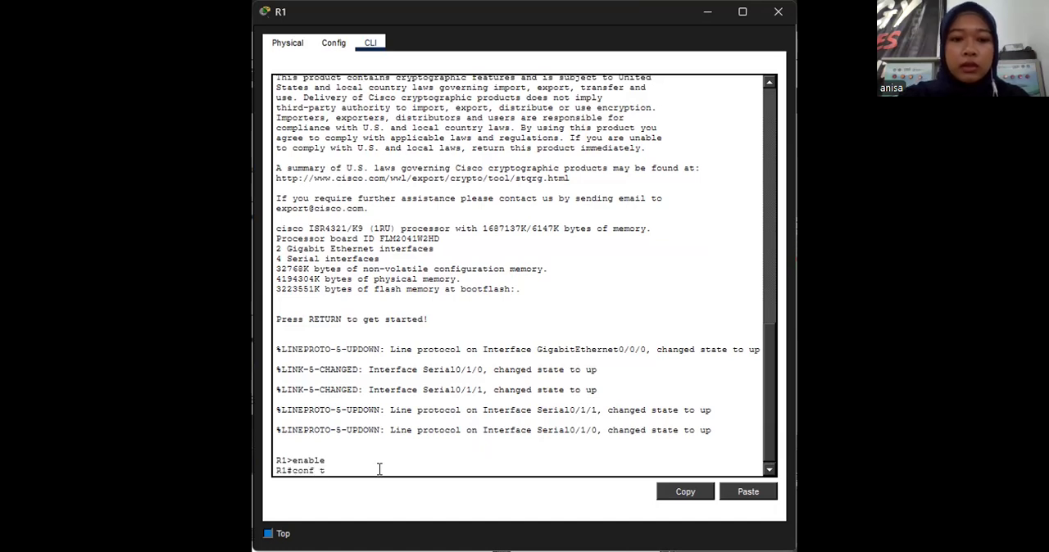
key(Return)
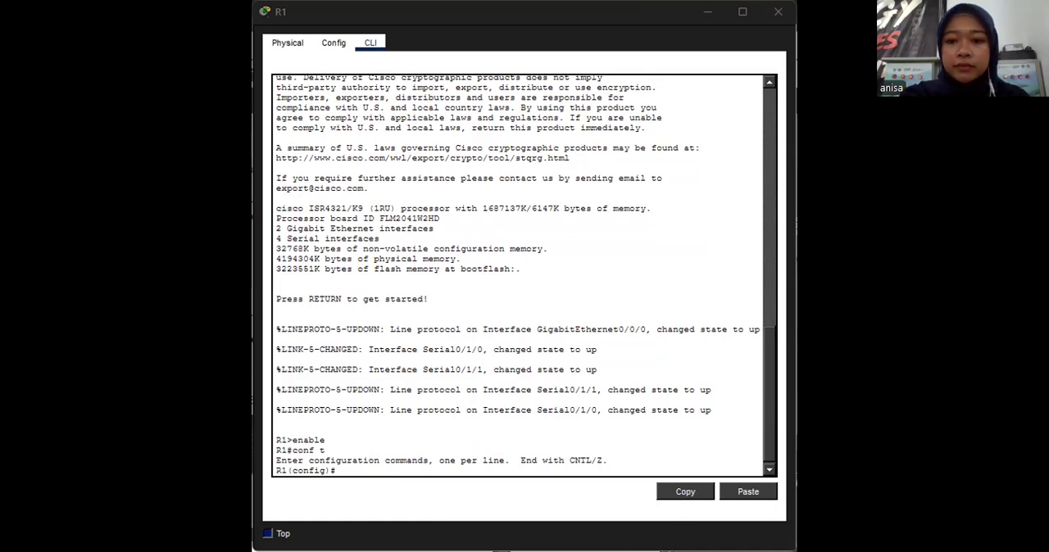
- Start the OSPF routing process on R1 with process ID 10
text(router ospf)
key(Return)
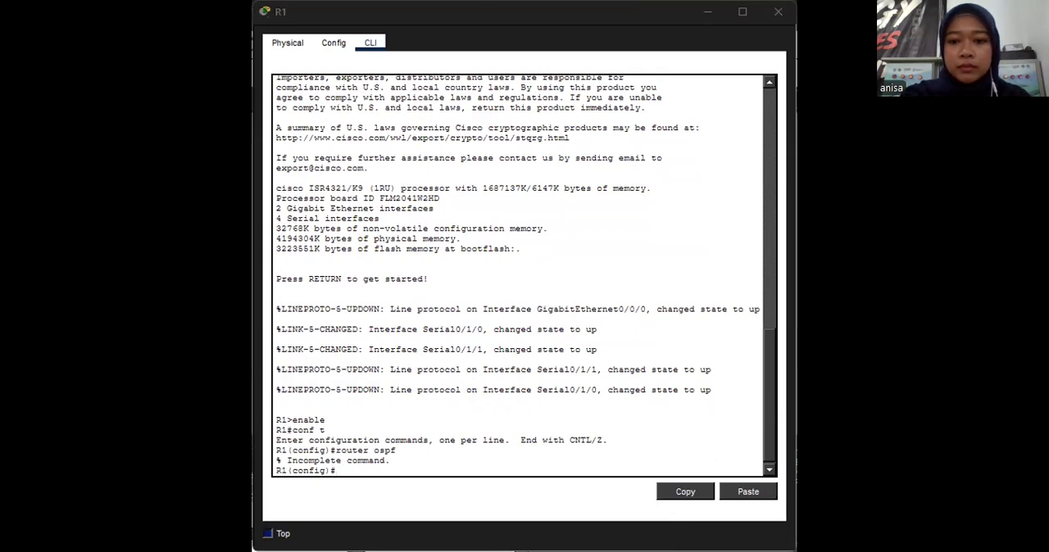
click(405, 476)
key(Up)
text(10)
key(Return)
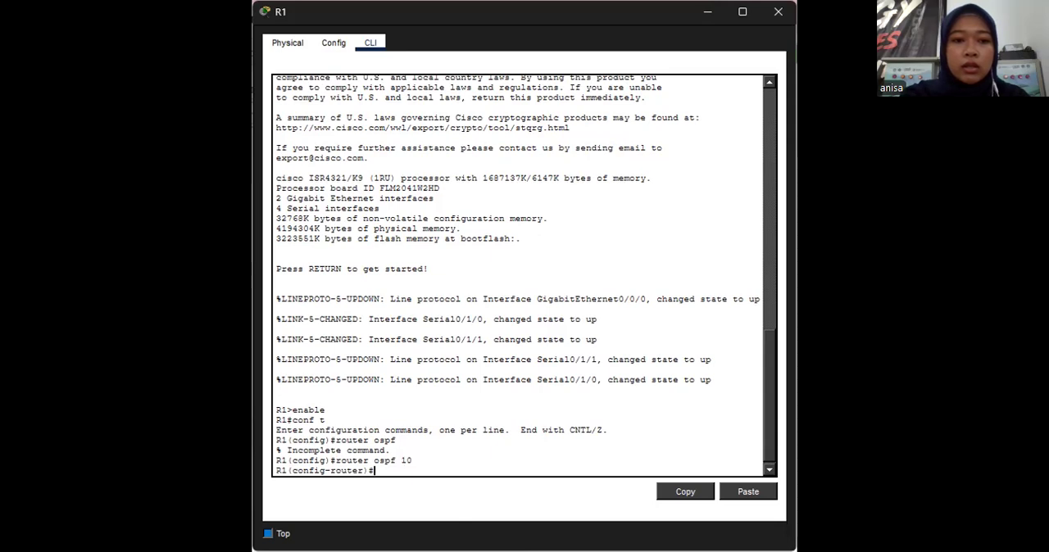
- Add R1's LAN network 192.168.10.0 with wildcard mask 0.0.0.255 to OSPF area 0
key(alt+Tab)
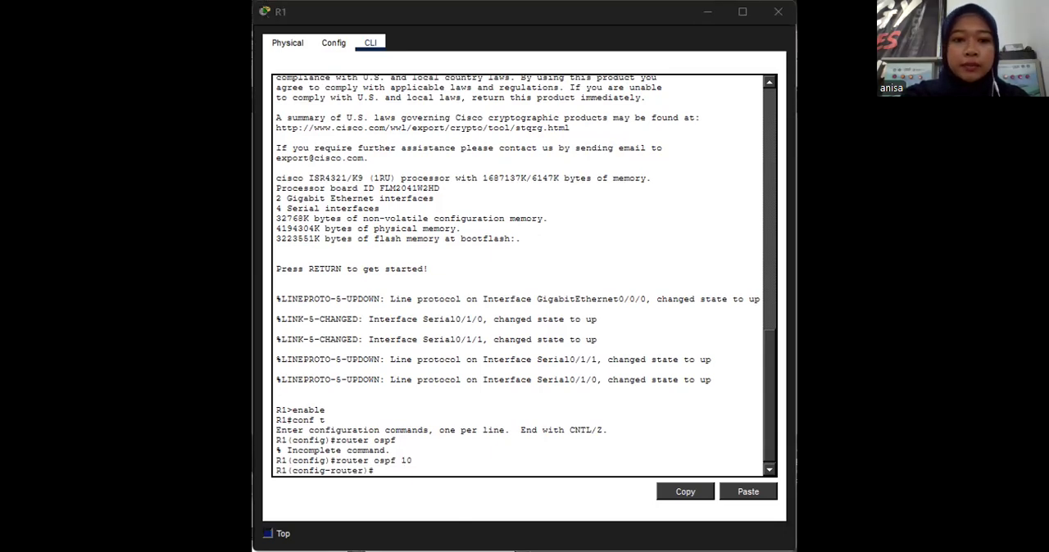
click(401, 471)
text(network 192.)
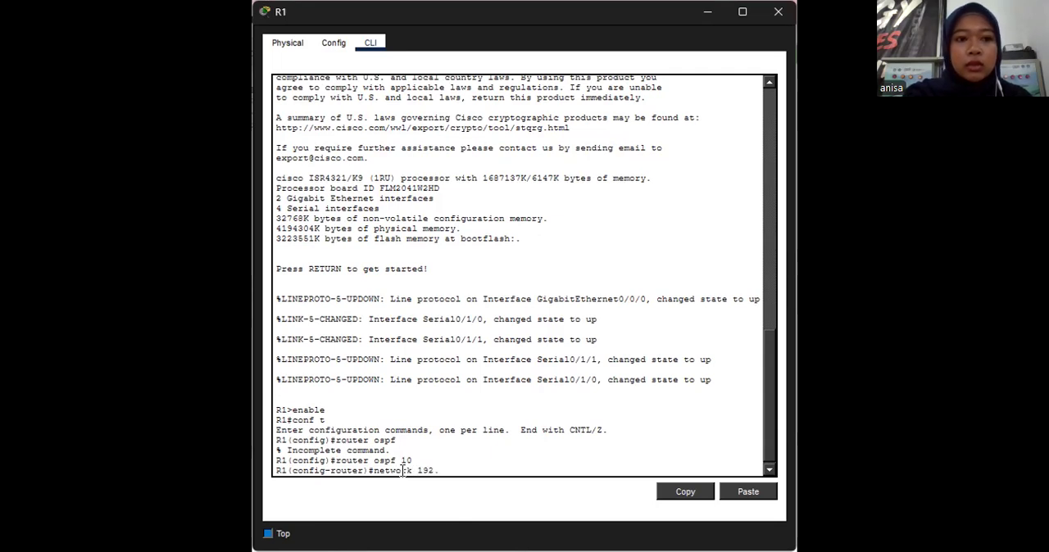
text(168)
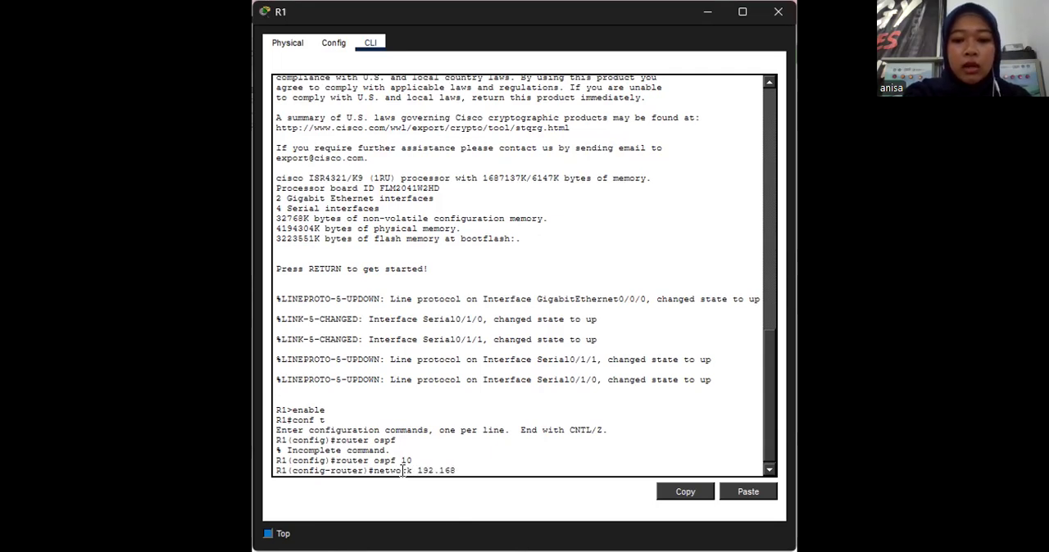
text(.10)
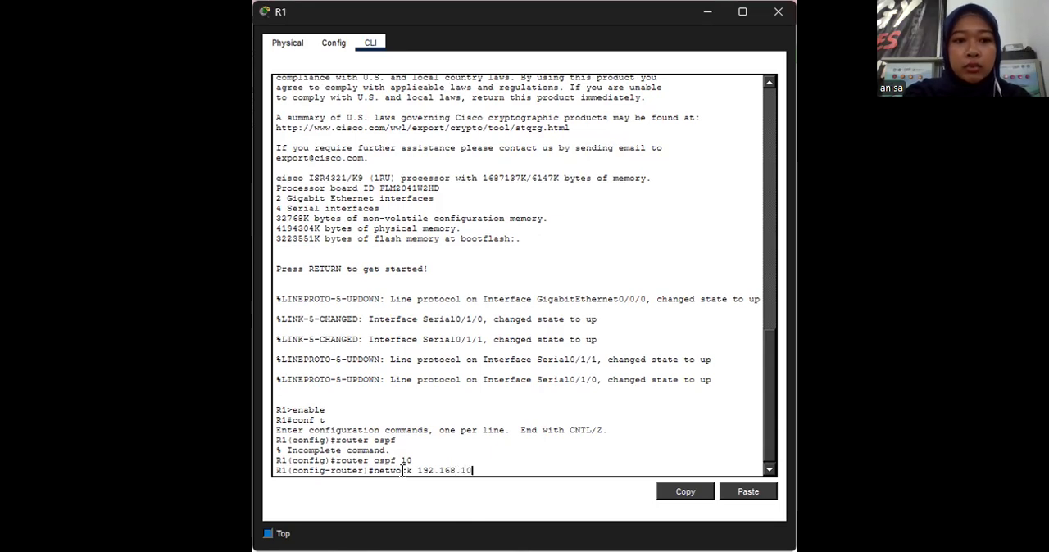
text(.0 )
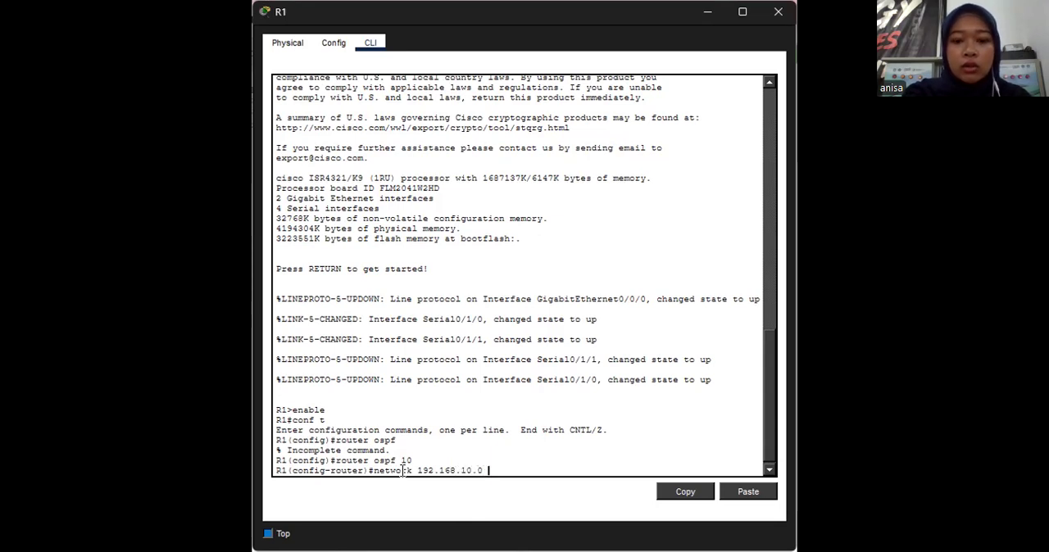
text(0.0.0)
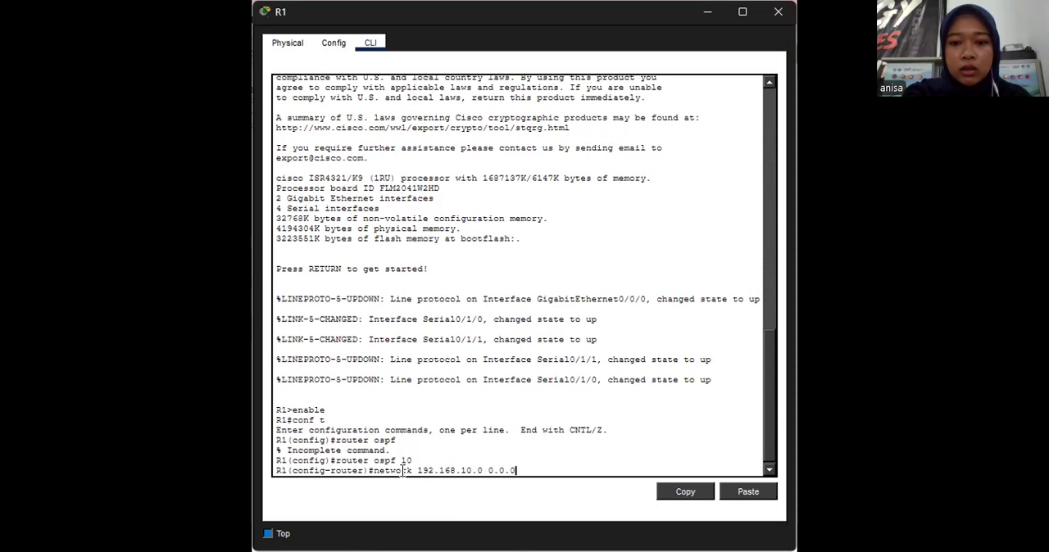
text(.)
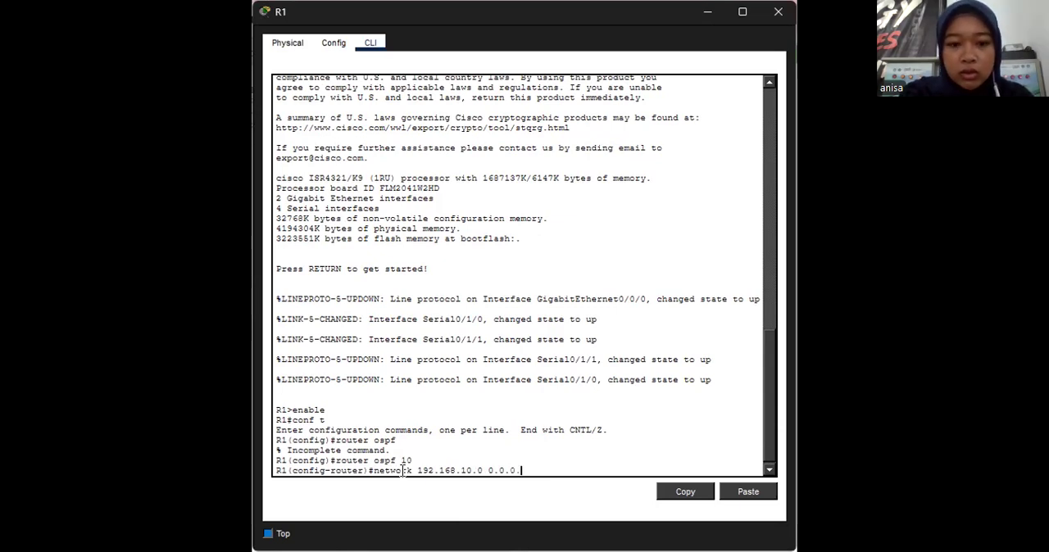
text(255 area o)
key(BackSpace)
text(0)
key(Return)
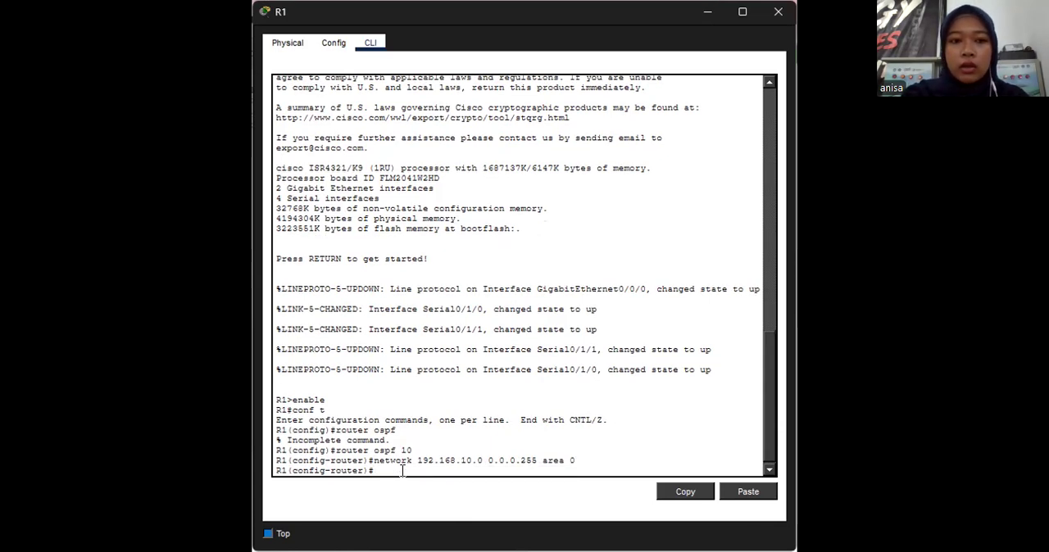
- Add the R1–R2 link network 10.1.1.0 with wildcard mask 0.0.0.3 to OSPF area 0
text(w)
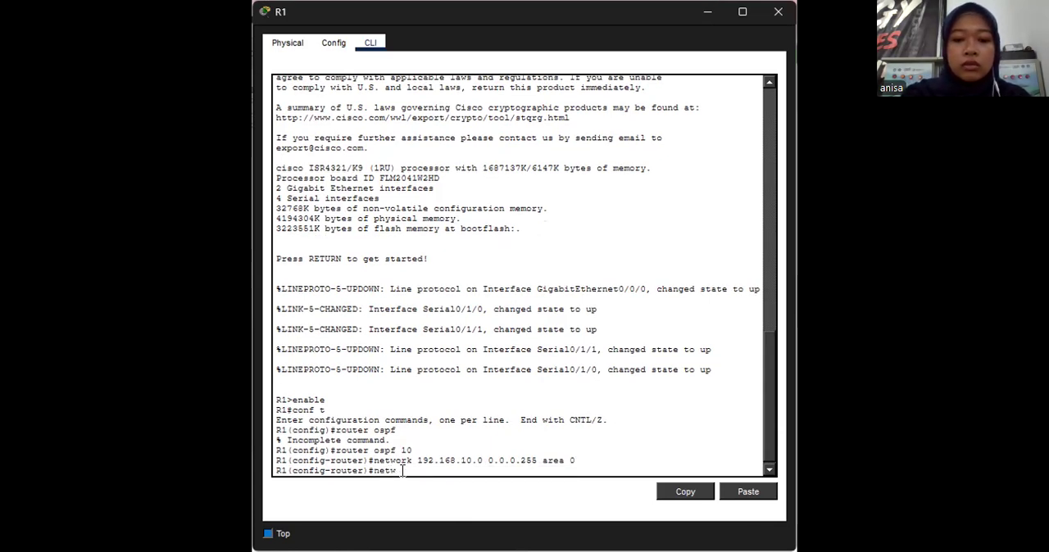
text(ork 10.1.)
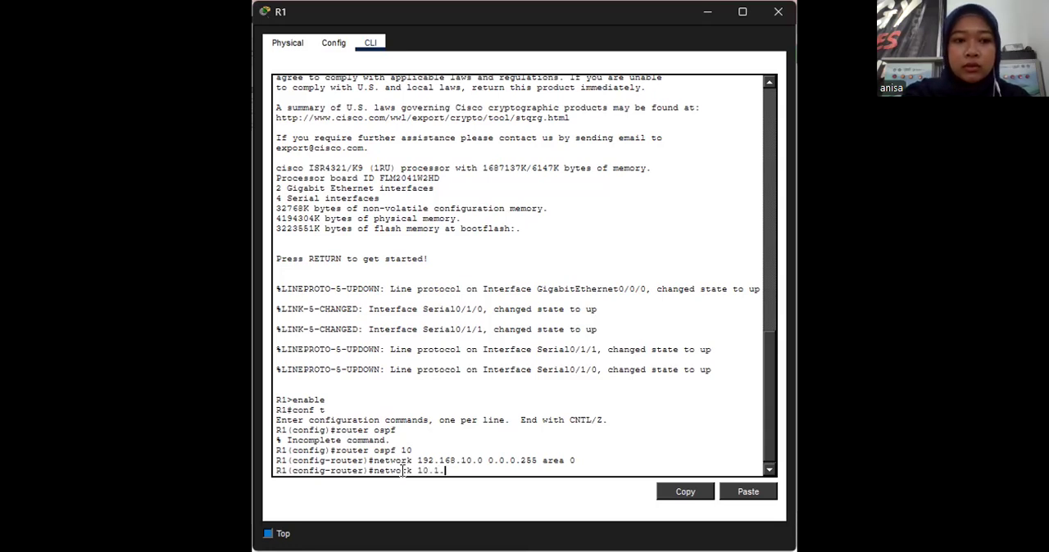
text(1.0 )
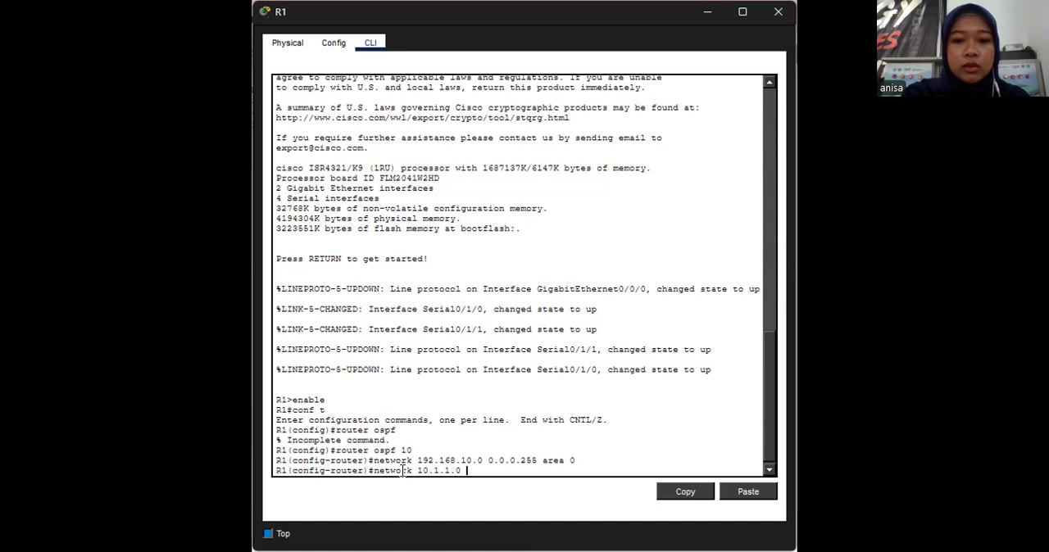
text(0.0.0.3 are)
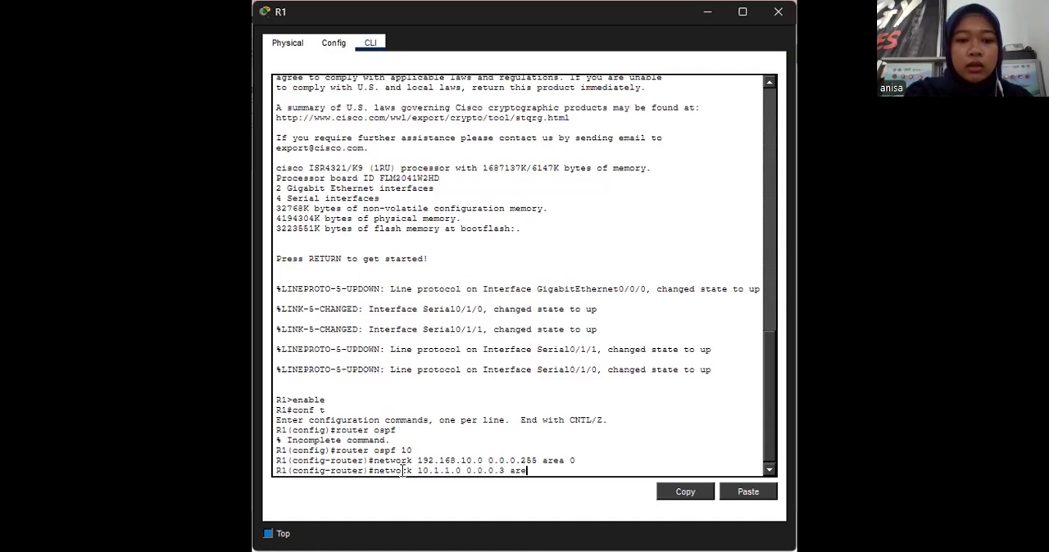
text(a 0)
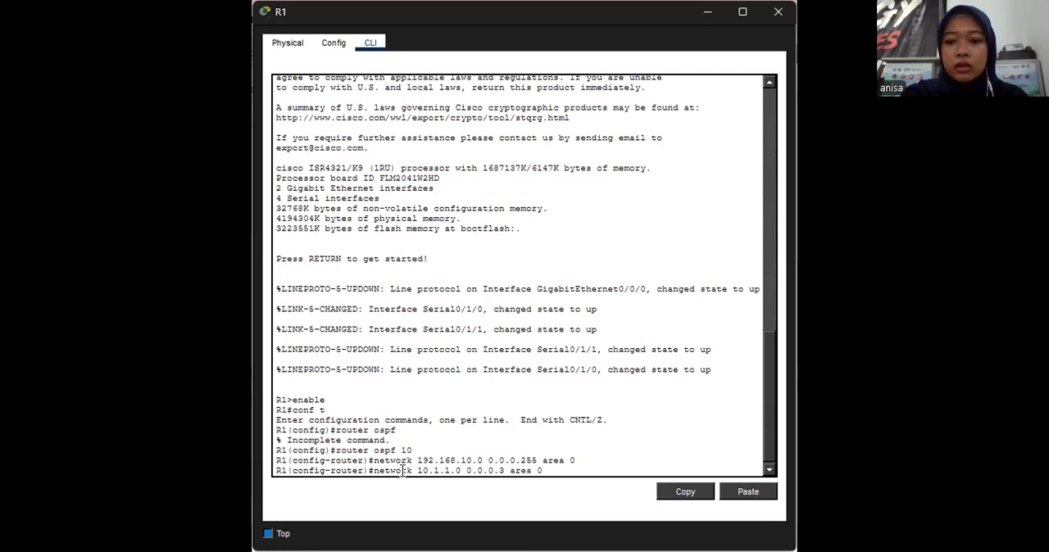
key(Return)
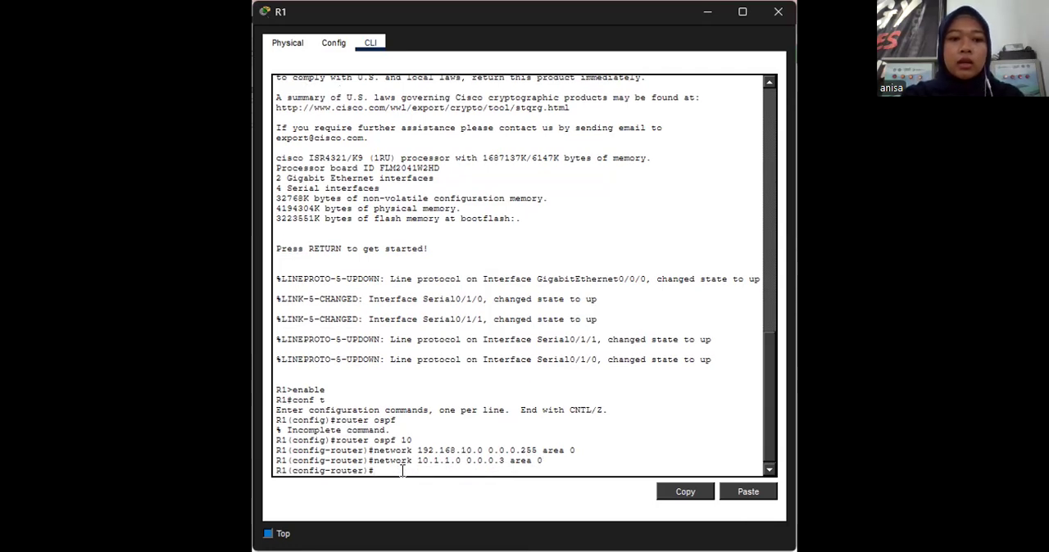
- Add the R1–R3 link network 10.1.1.4 with wildcard mask 0.0.0.3 to OSPF area 0
key(Up)
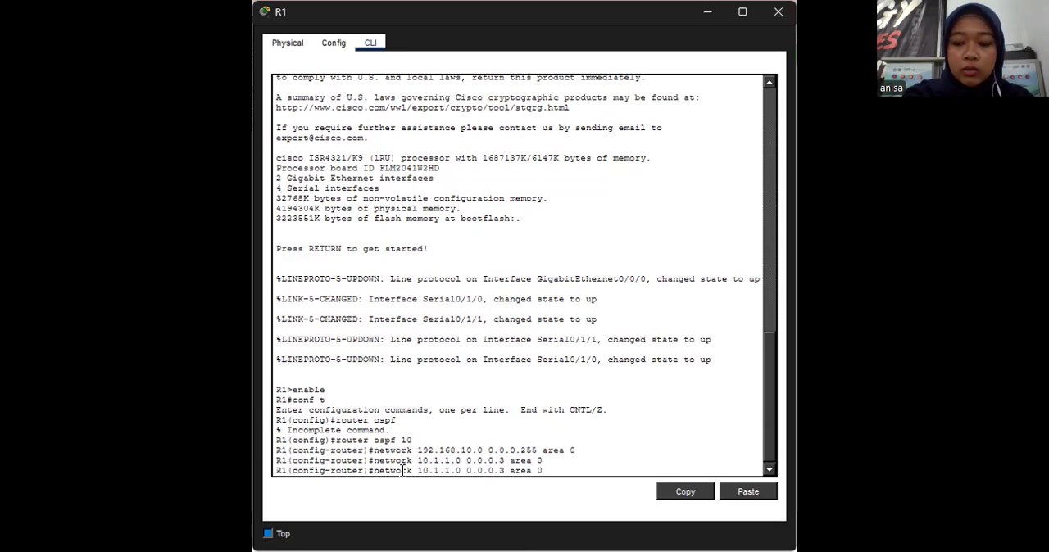
key(Left)
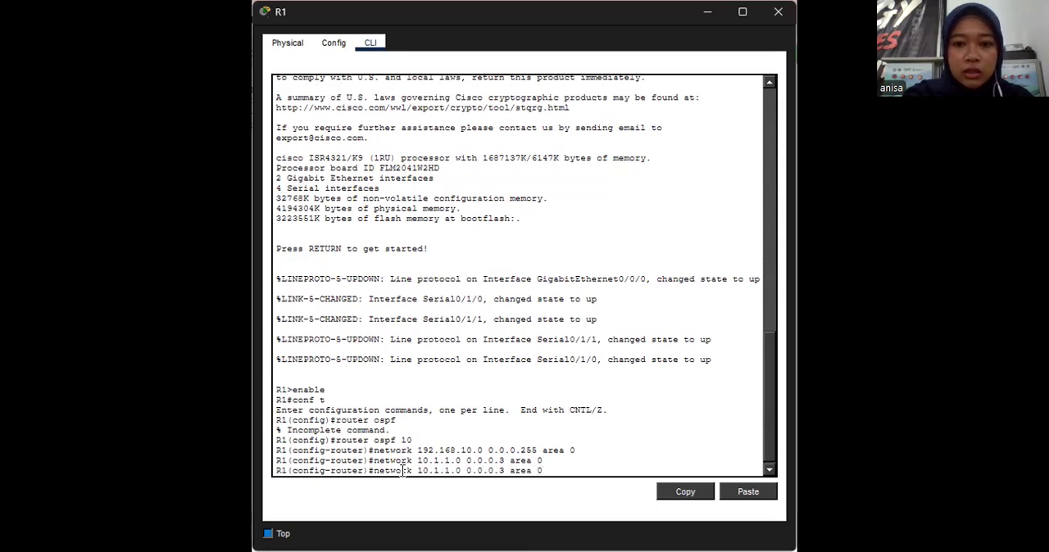
key(Right)
key(Right)
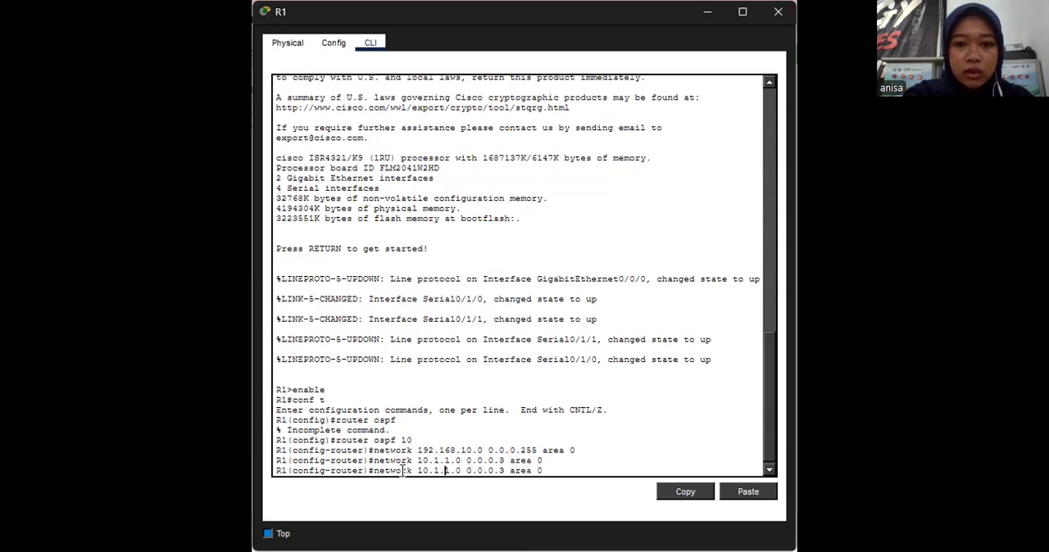
key(Right)
key(BackSpace)
text(4)
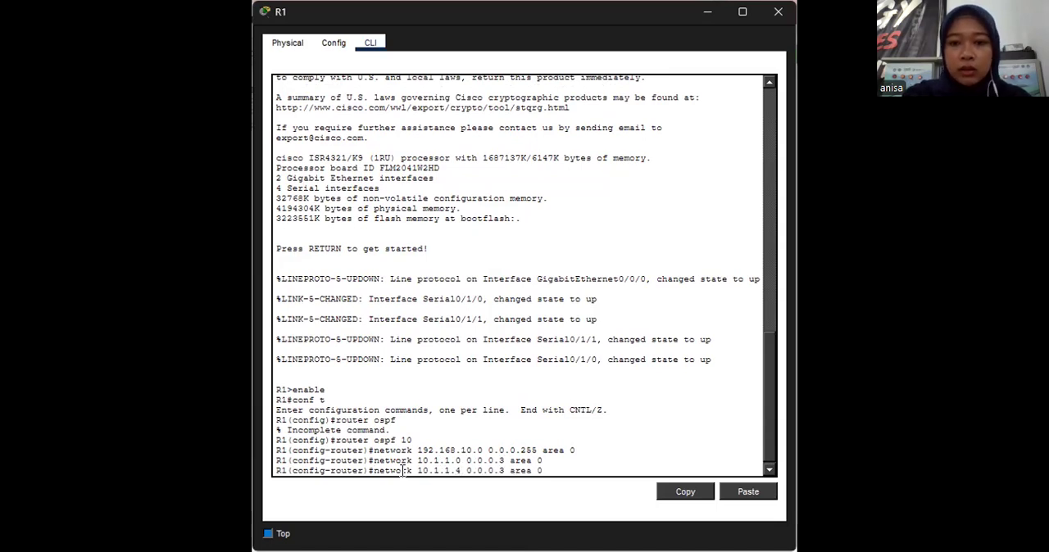
key(Return)
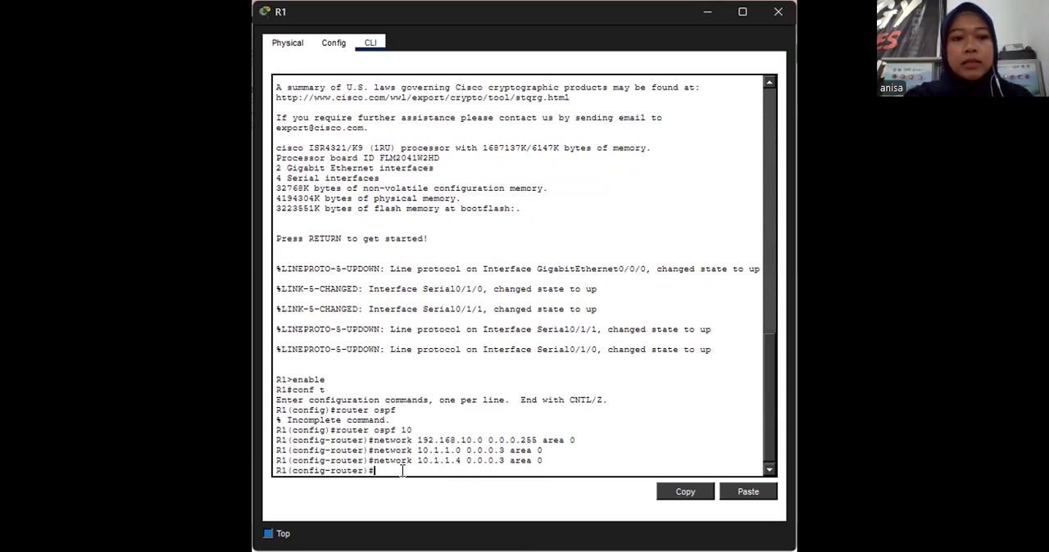
- Make R1's LAN interface g0/0/0 passive for OSPF and return to privileged mode
text(p)
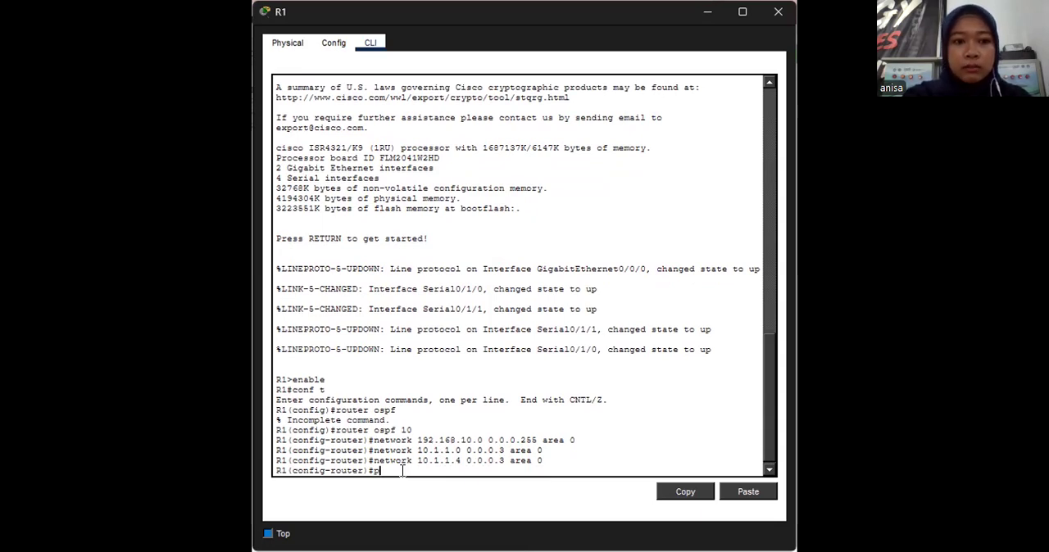
text(assive)
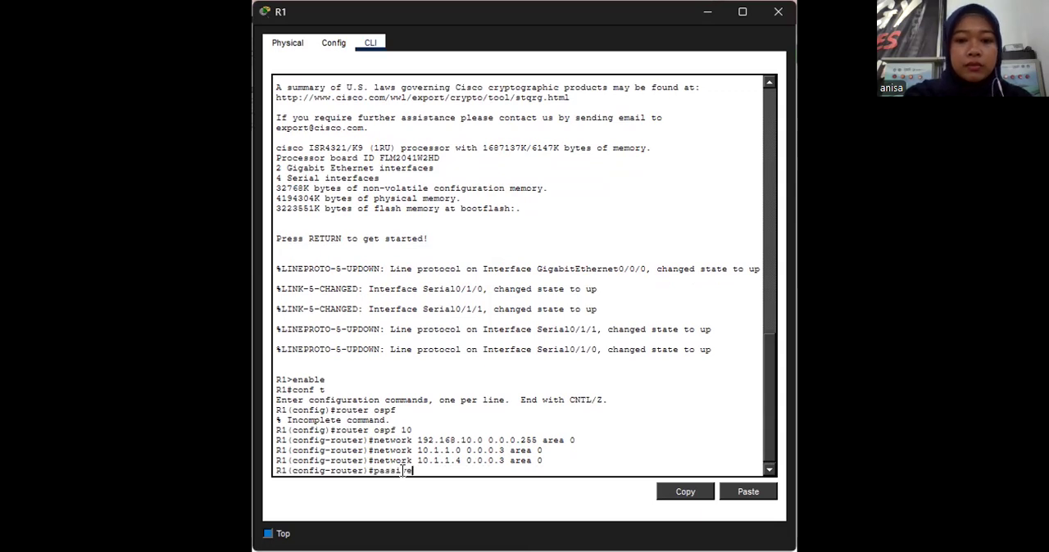
text(-inter)
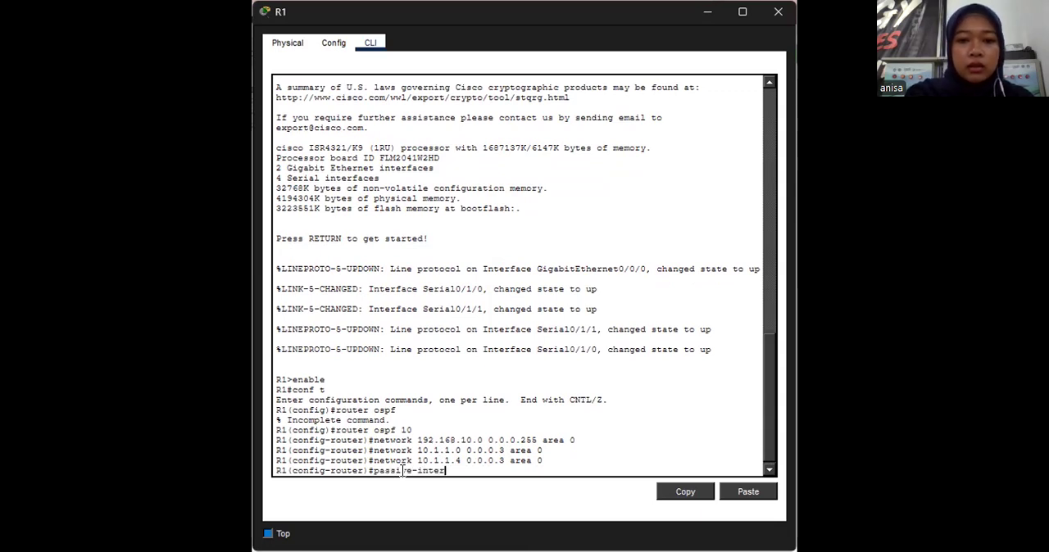
text(face g)
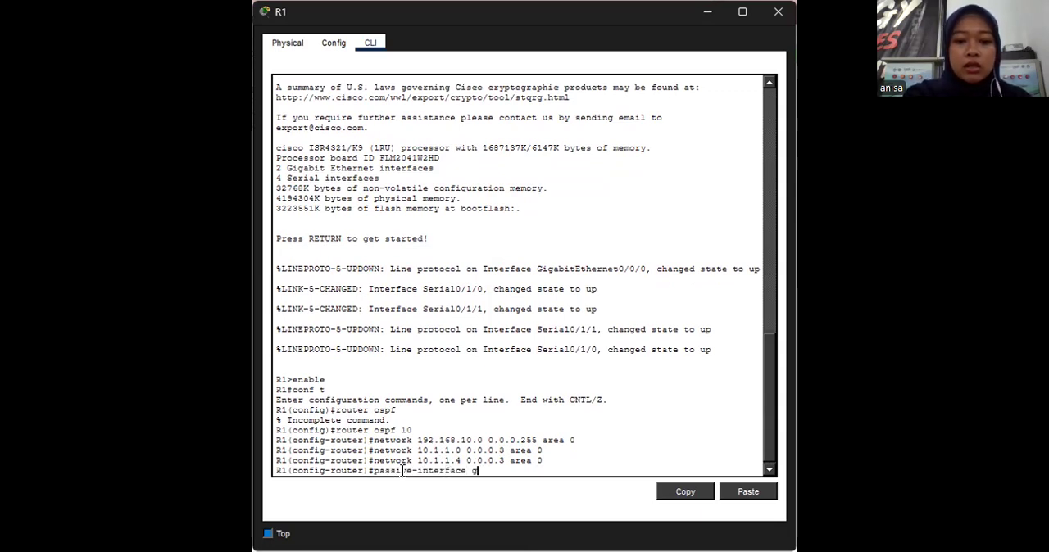
text(0)
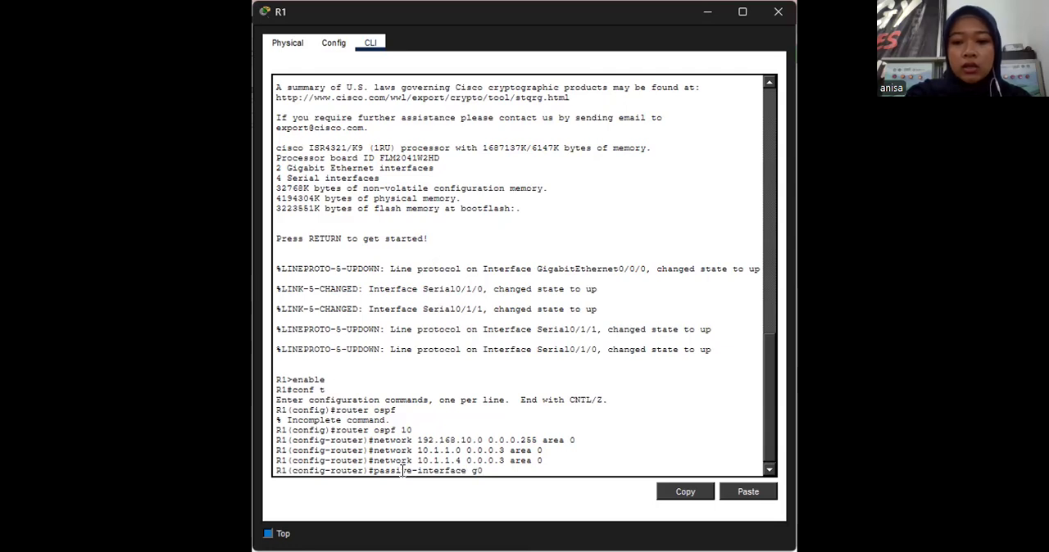
text(/0/0)
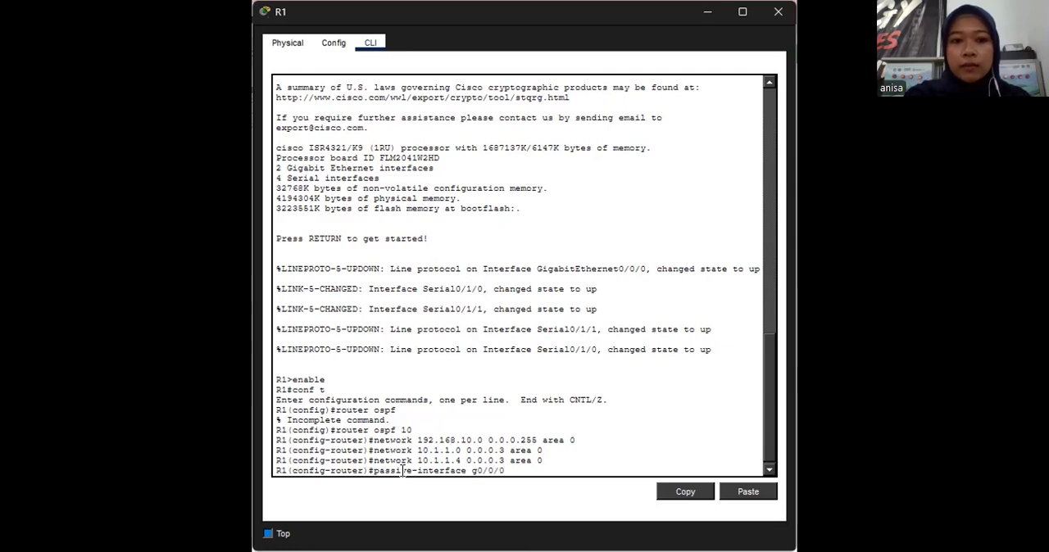
key(Return)
text(end)
key(Return)
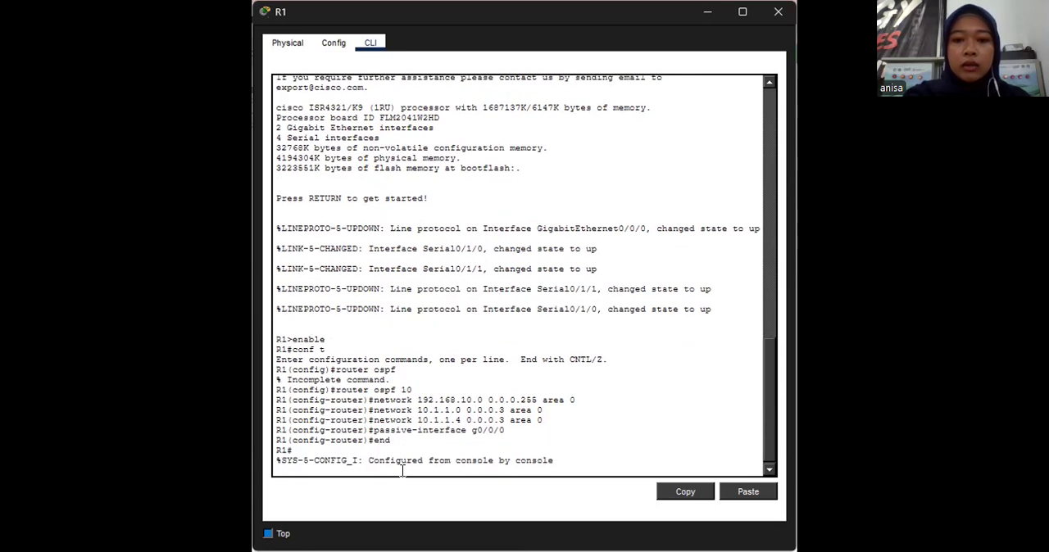
key(Return)
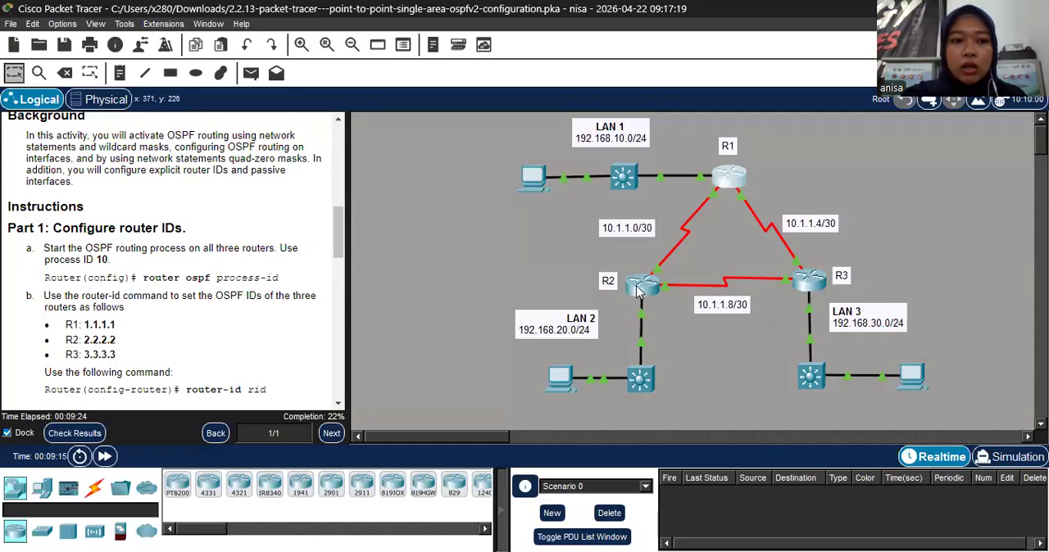
- Read the Part 2, Step 1 instructions on configuring OSPF networks with network commands and wildcard masks
scroll(94, 230, down, 5)
scroll(94, 229, down, 6)
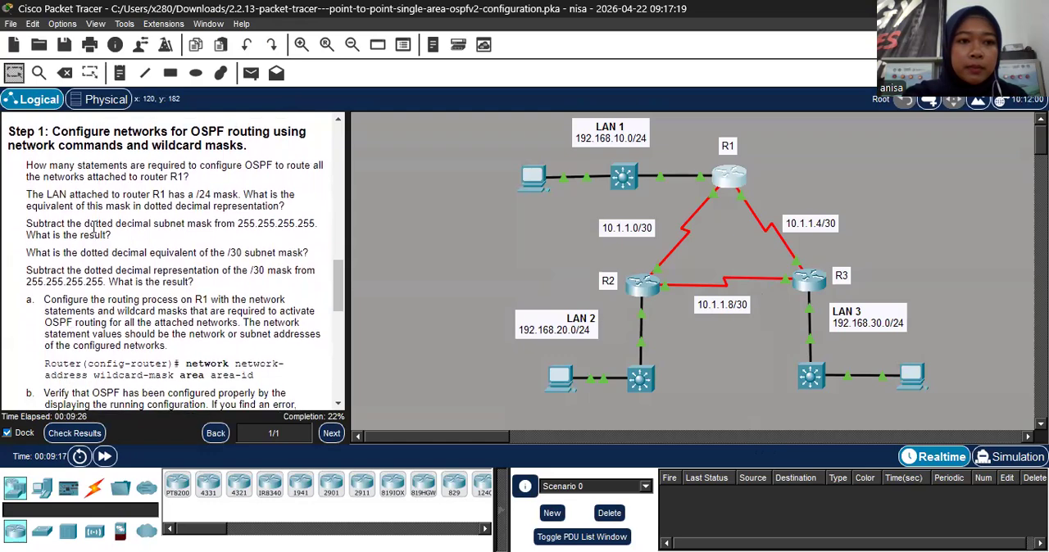
scroll(94, 229, up, 4)
scroll(95, 229, down, 3)
scroll(94, 233, up, 3)
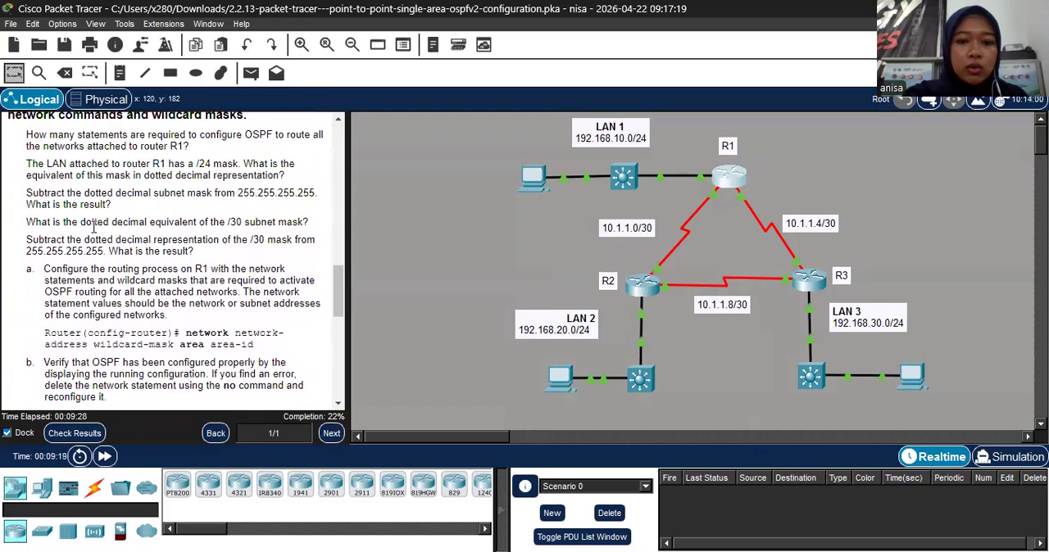
scroll(92, 238, down, 1)
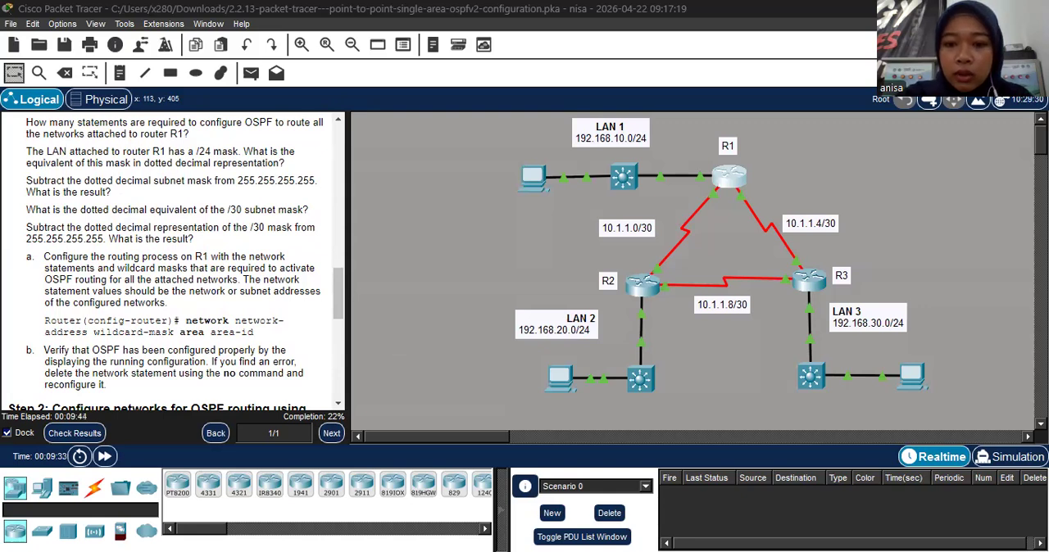
scroll(173, 260, up, 2)
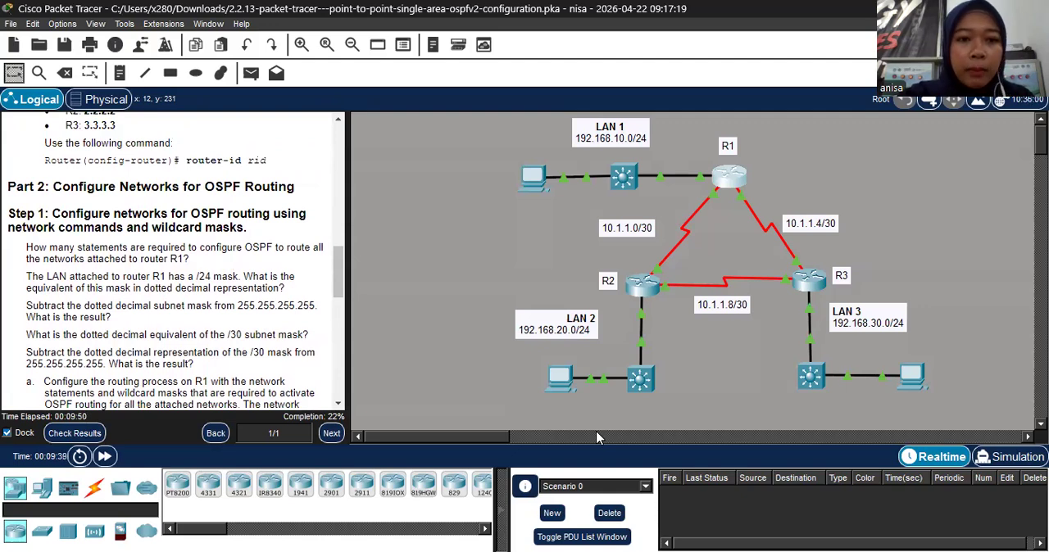
scroll(173, 260, down, 1)
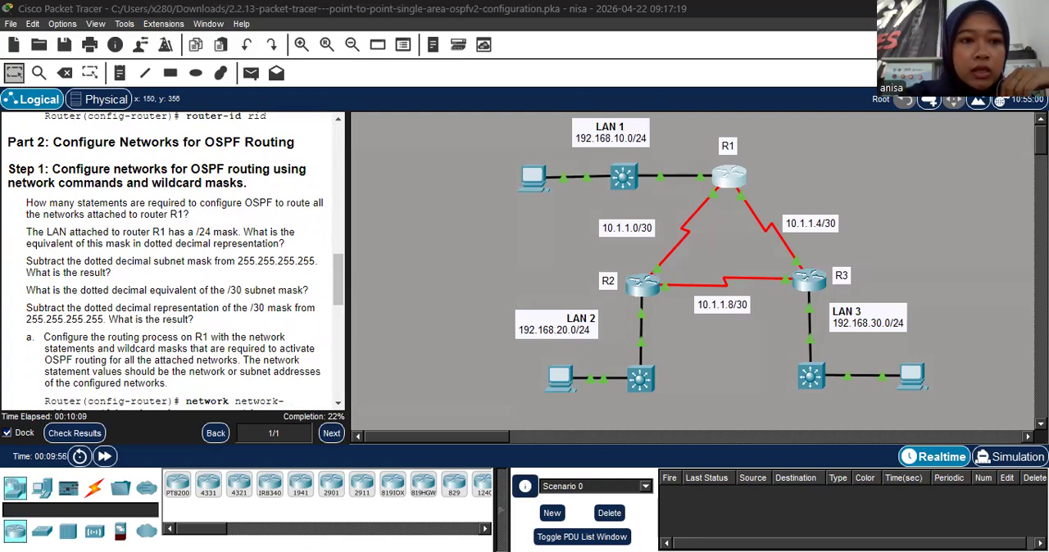
scroll(193, 314, down, 3)
scroll(193, 314, up, 3)
scroll(193, 313, up, 2)
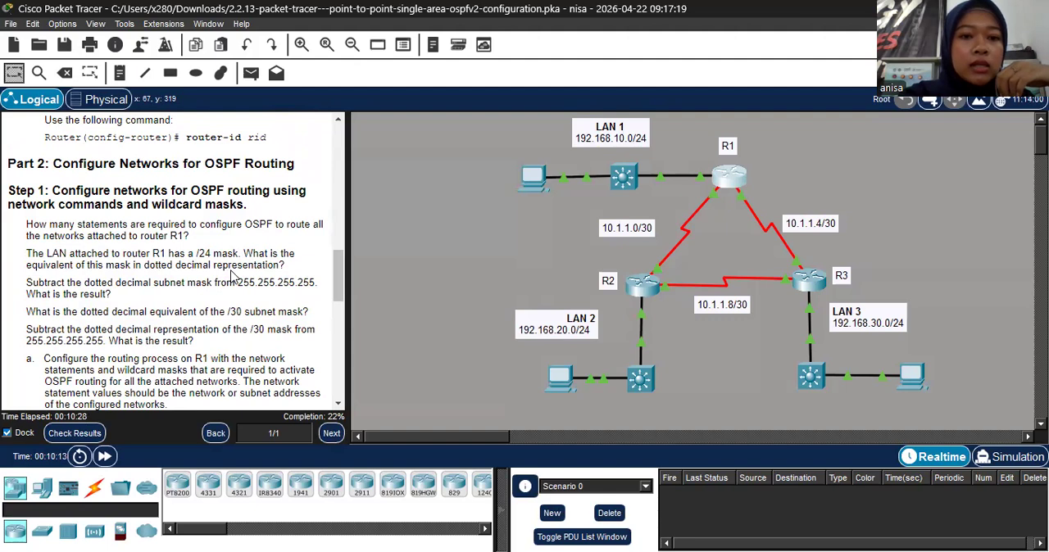
scroll(152, 280, down, 3)
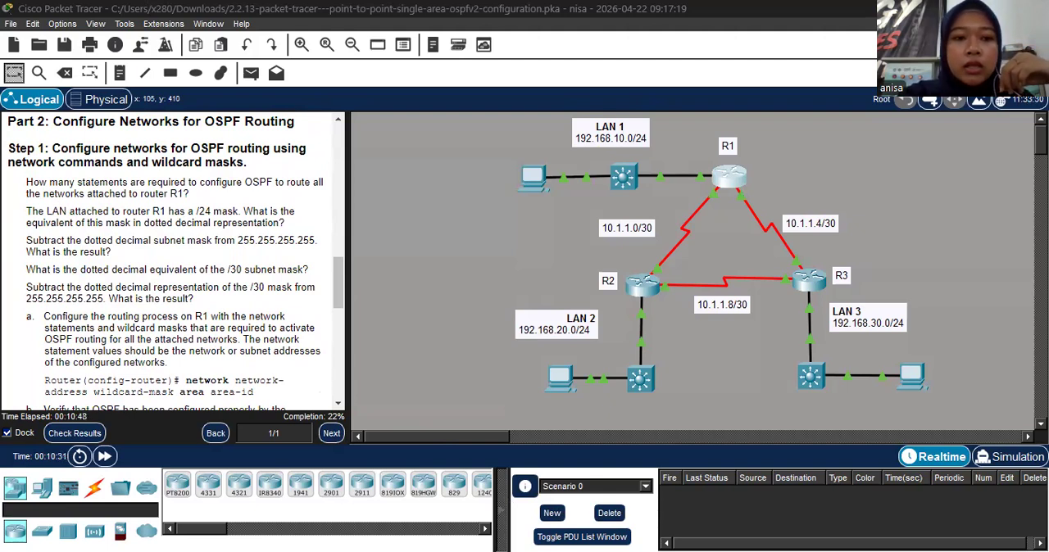
scroll(68, 289, up, 2)
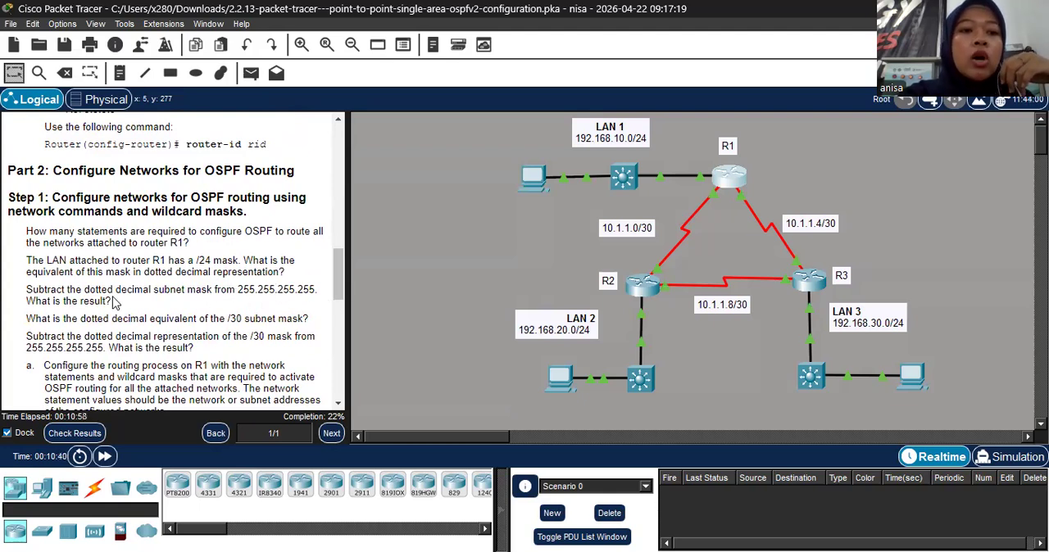
scroll(92, 322, down, 1)
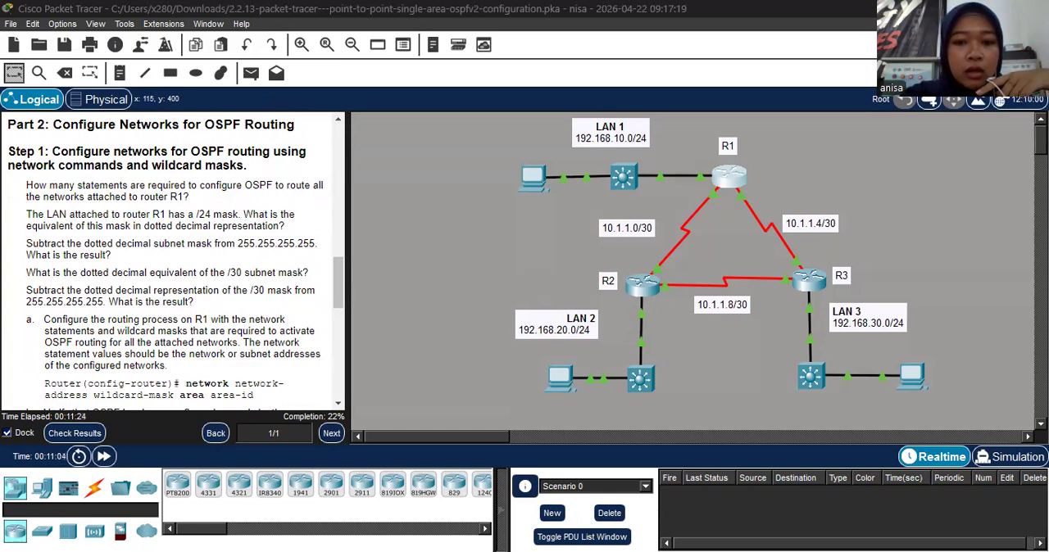
scroll(272, 277, up, 1)
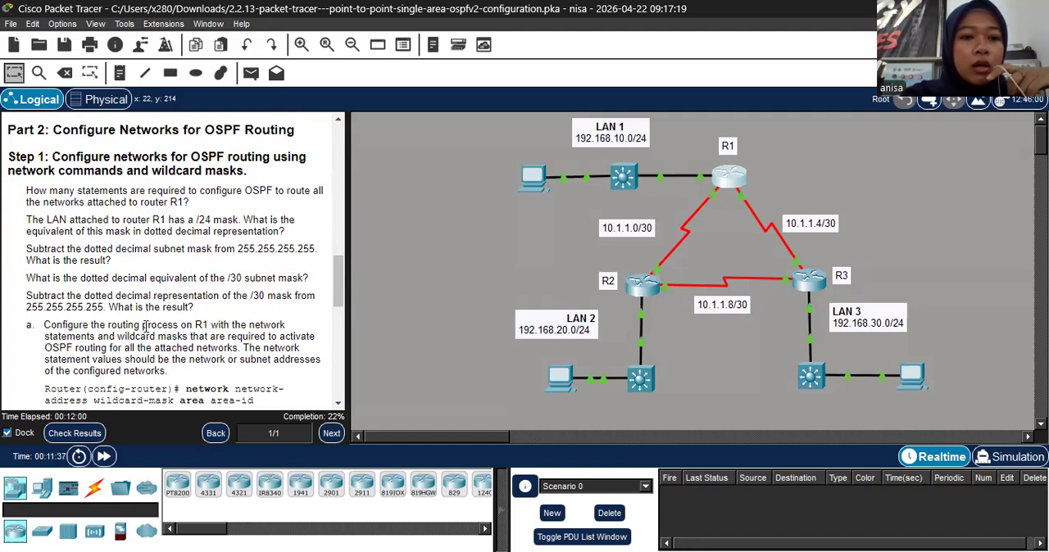
scroll(197, 321, down, 1)
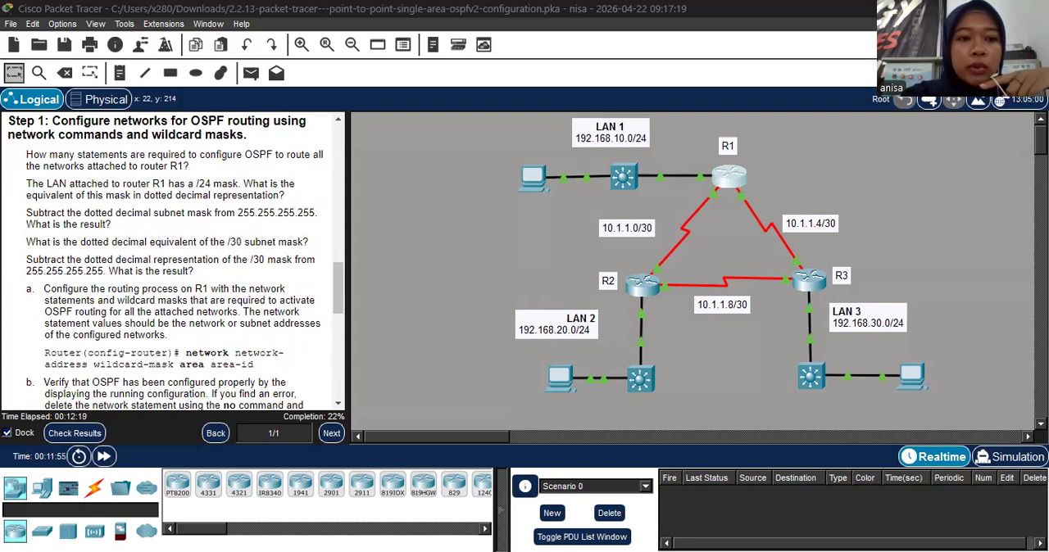
scroll(229, 286, down, 1)
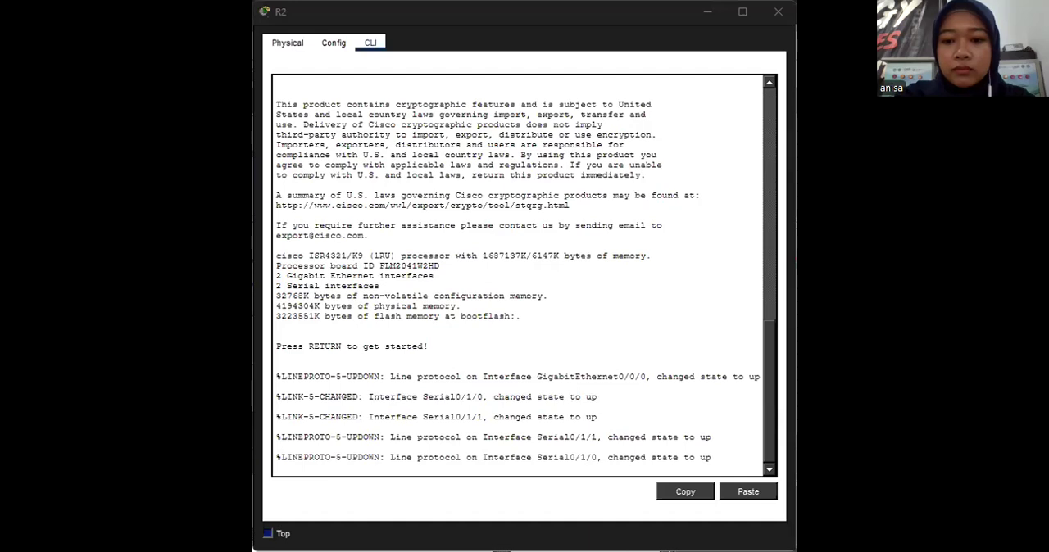
- Enter global configuration mode on R2 and start the OSPF routing process with process ID 10
click(610, 434)
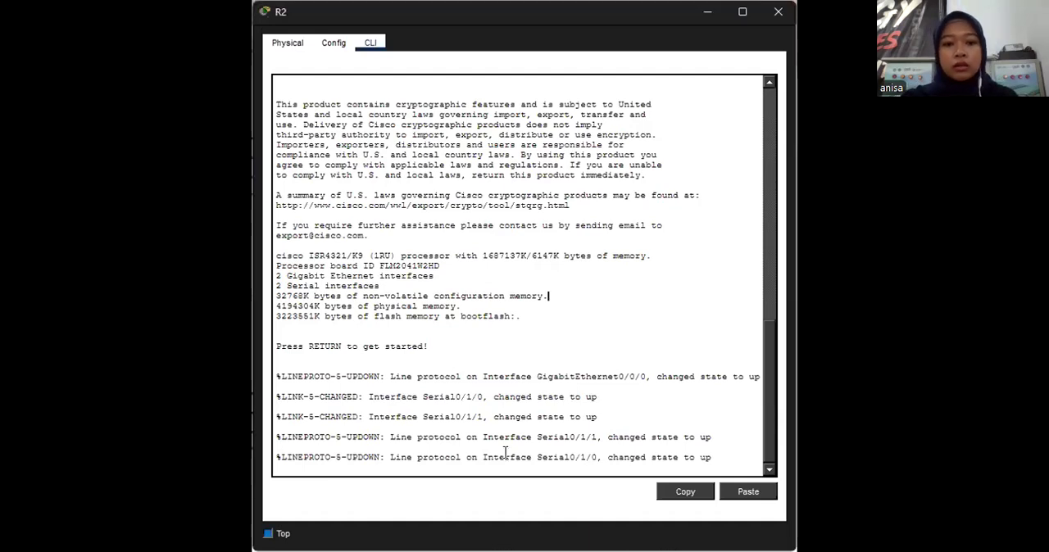
key(Return)
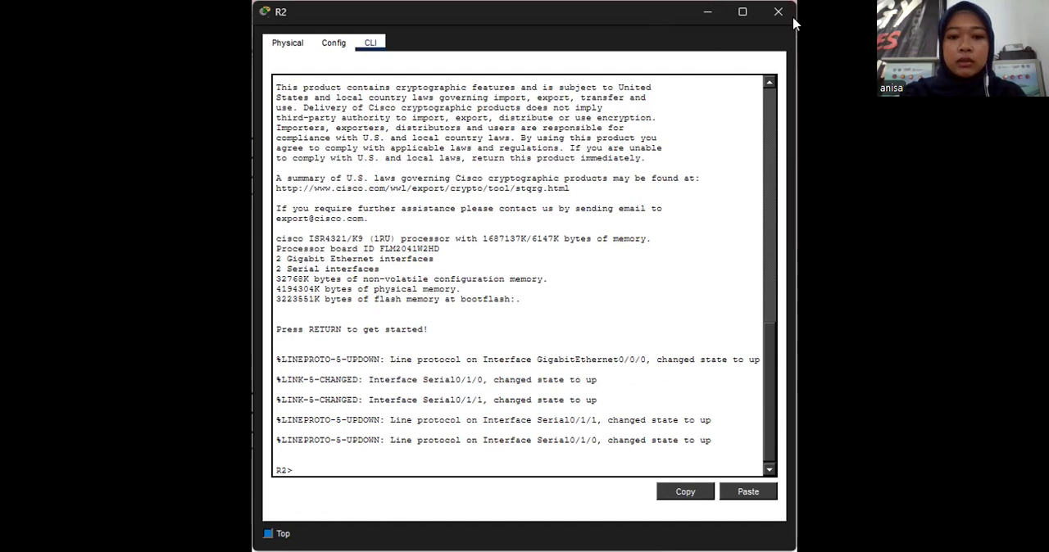
text(enable)
key(Return)
text(conf t)
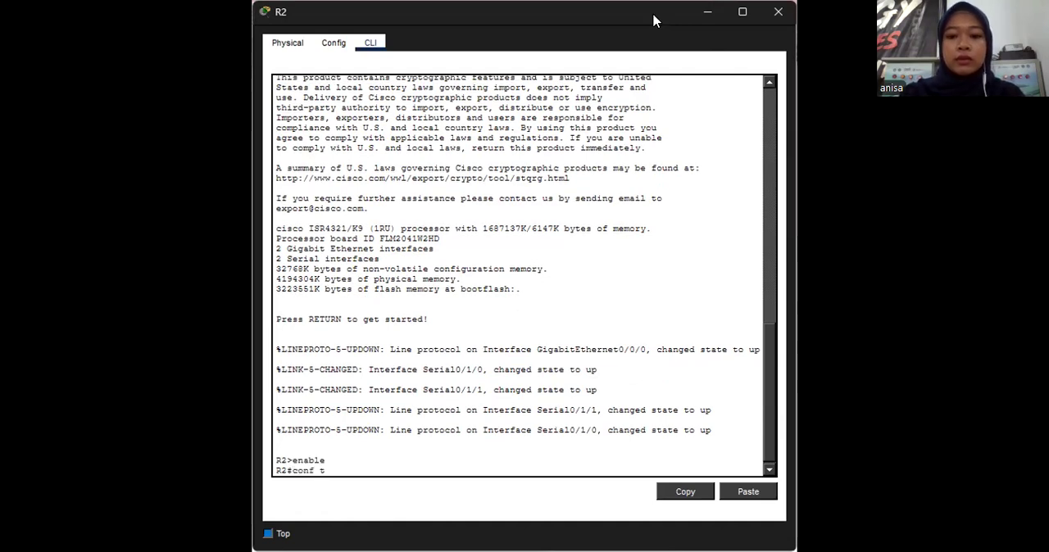
key(Return)
text(router)
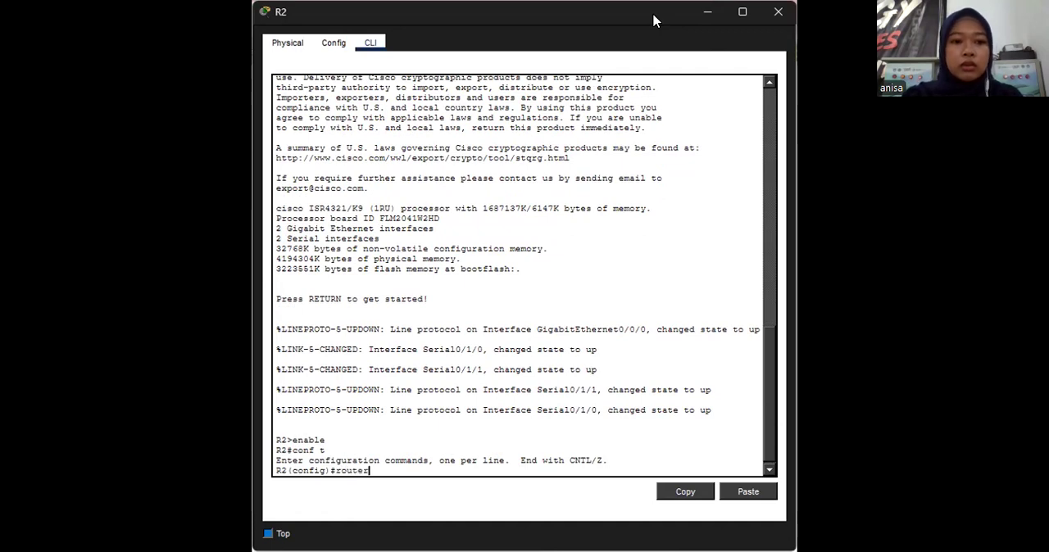
text( osp)
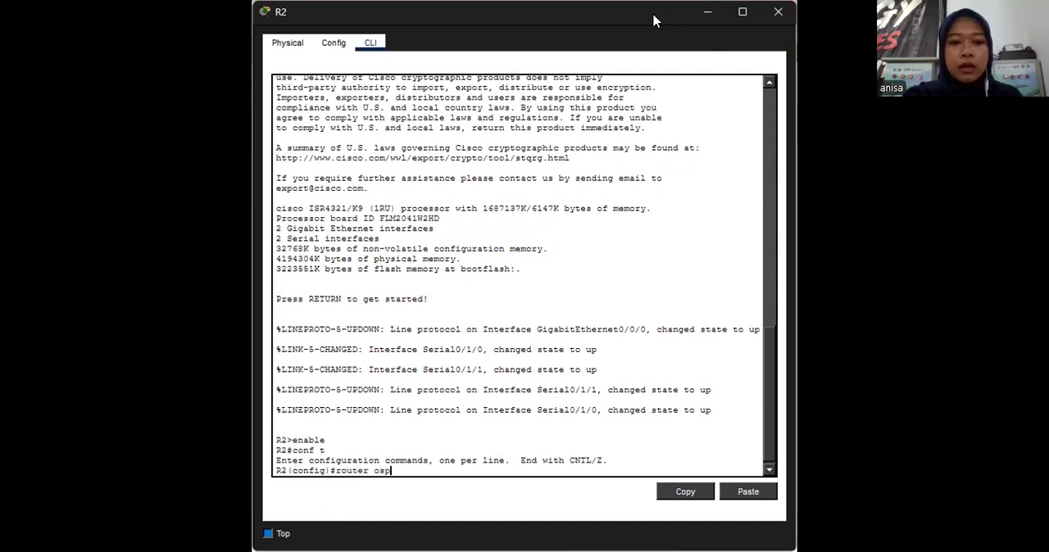
text(f)
text( 10)
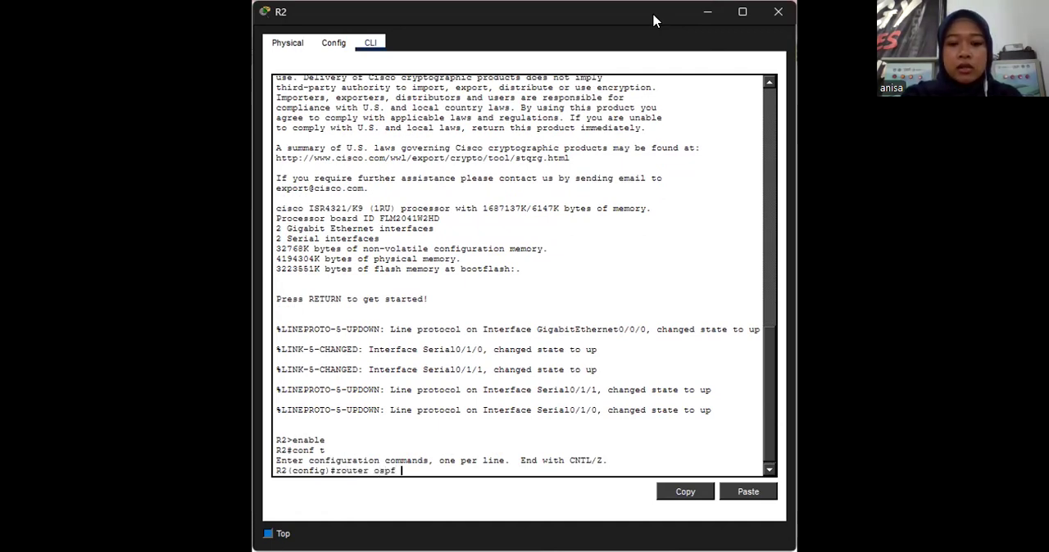
key(Return)
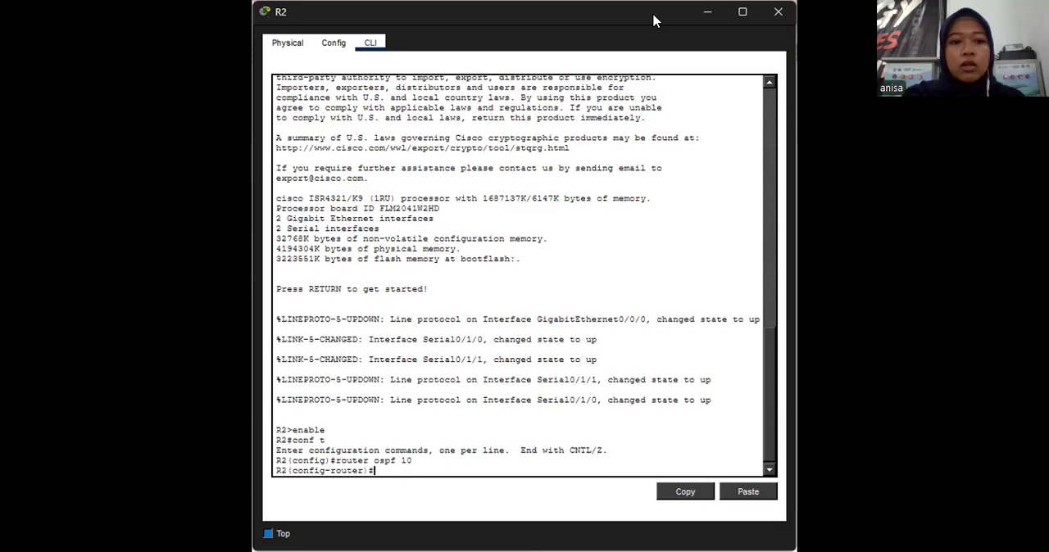
- Set R2's OSPF router ID to 2.2.2.2
text(router-id 2.2.2.2)
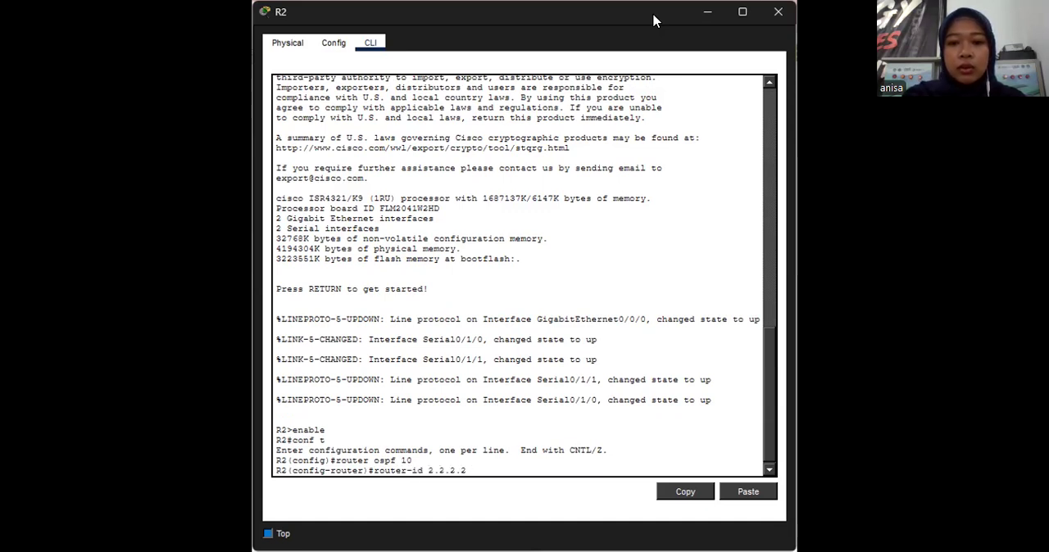
key(Return)
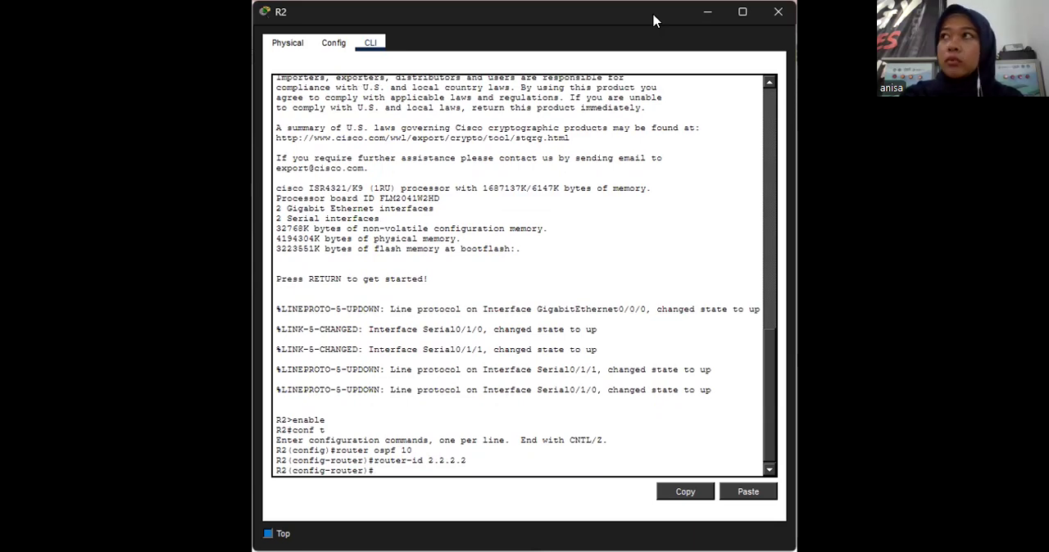
- Add R2's LAN interface address 192.168.20.1 to OSPF area 0 with the quad-zero mask 0.0.0.0
text(netwo)
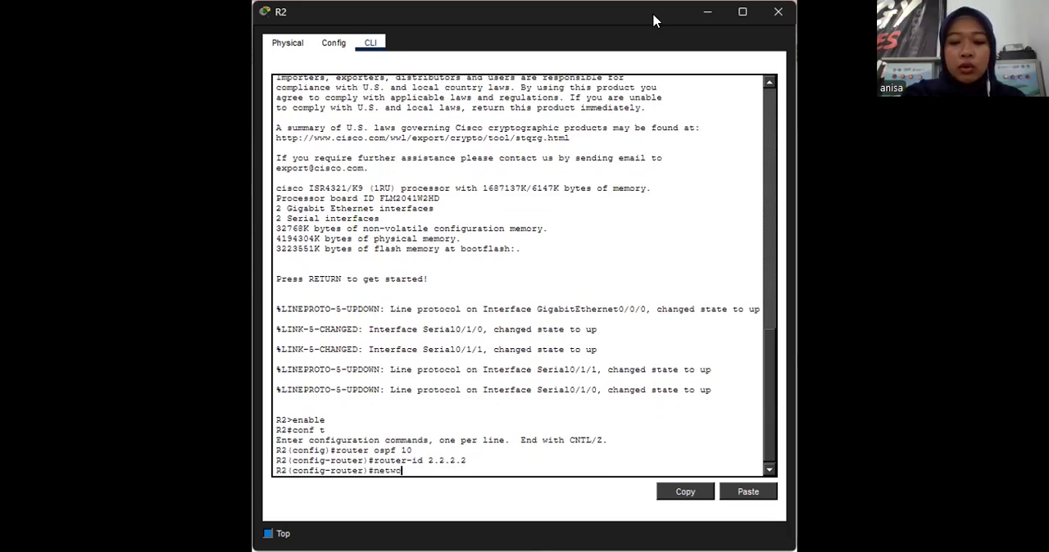
text(k 1)
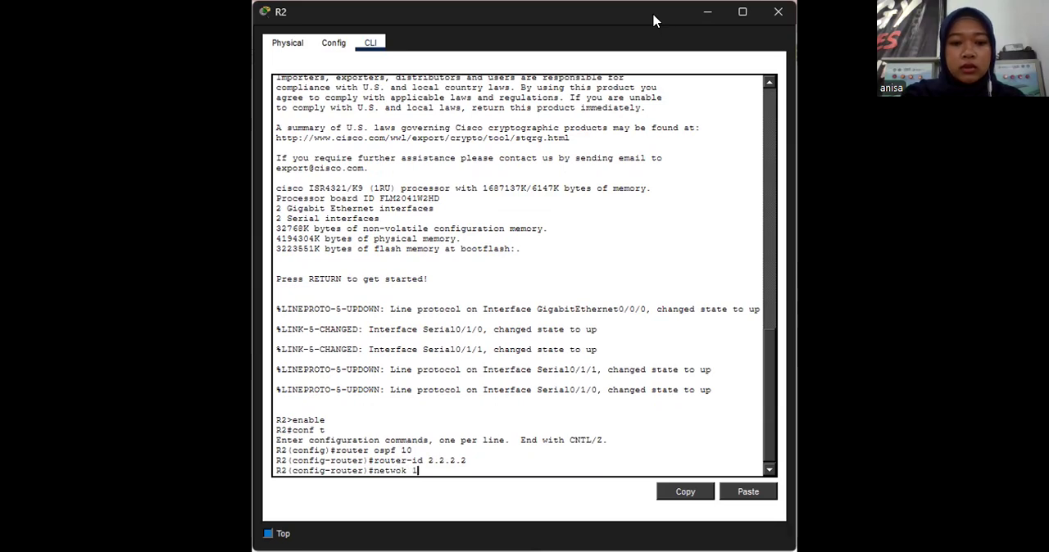
text(92.168)
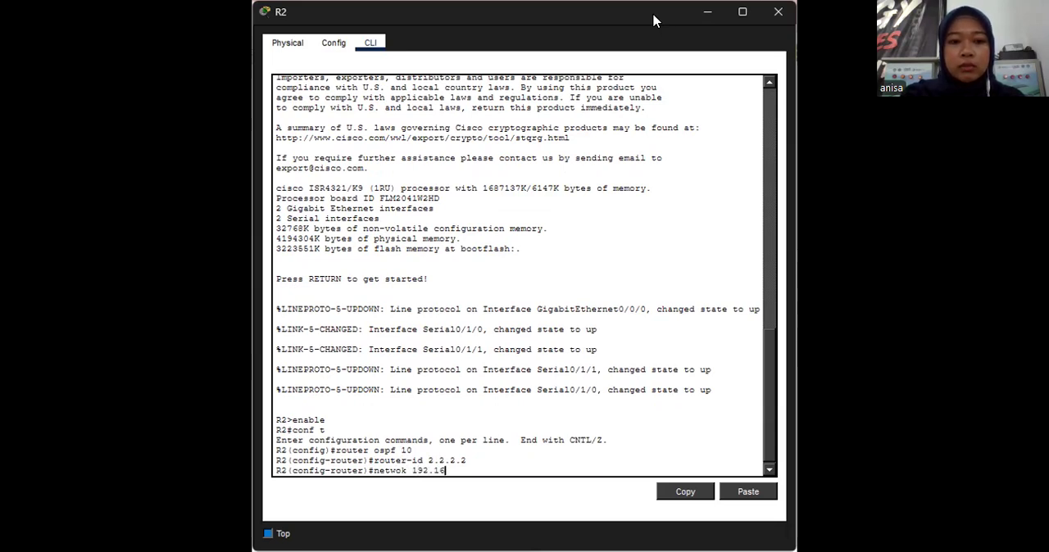
text(.20)
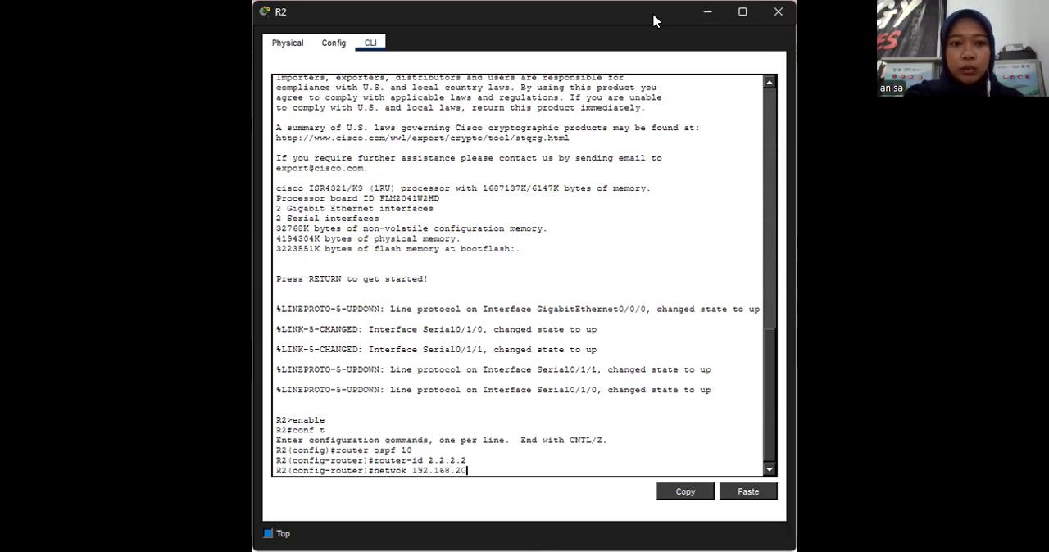
text(.1 0.0.0.0)
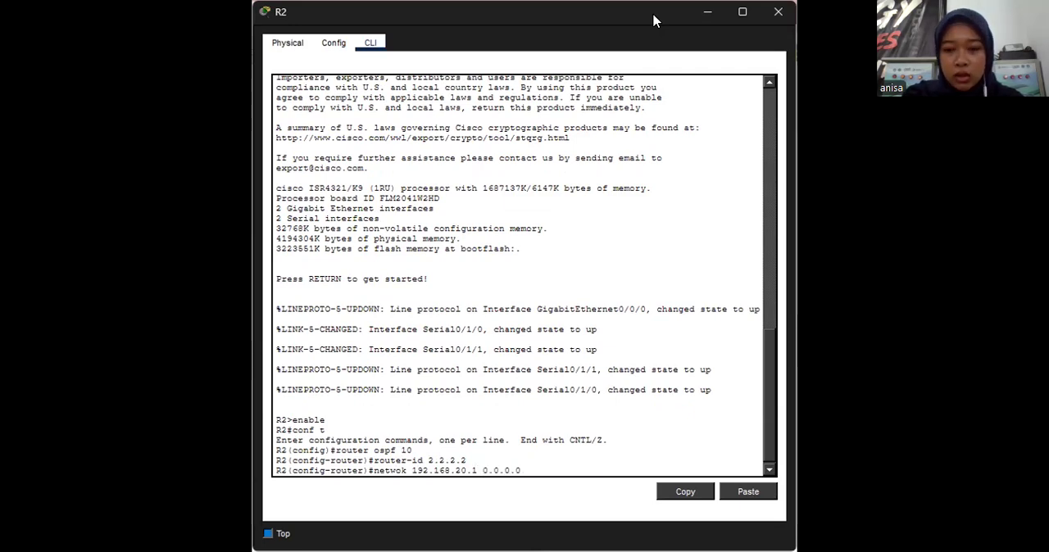
text( area 0)
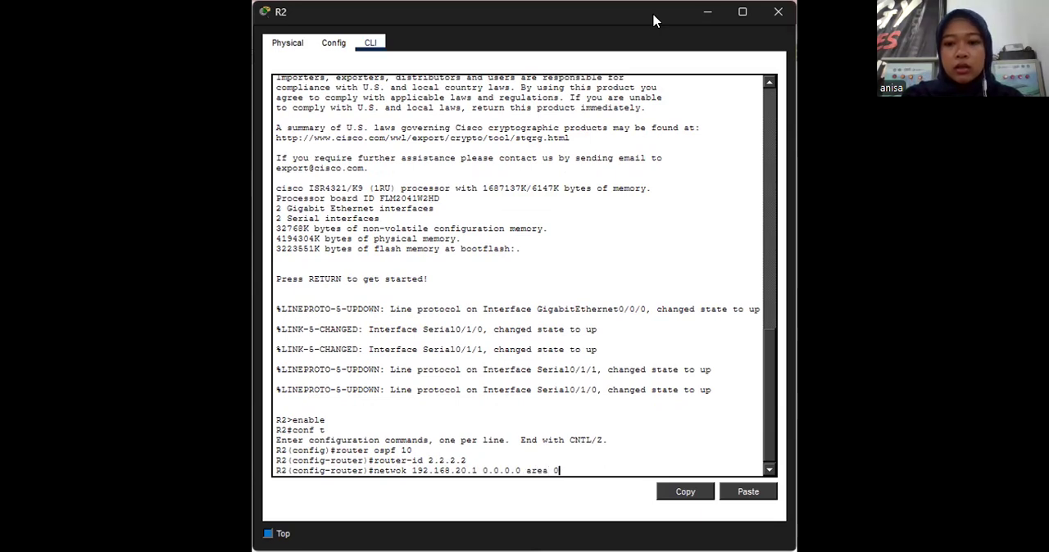
key(Return)
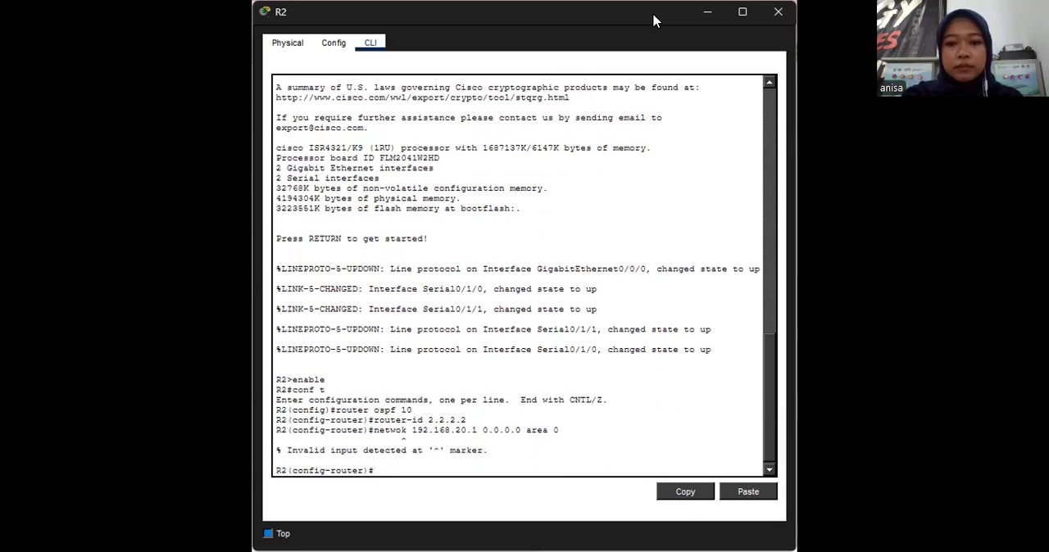
key(Up)
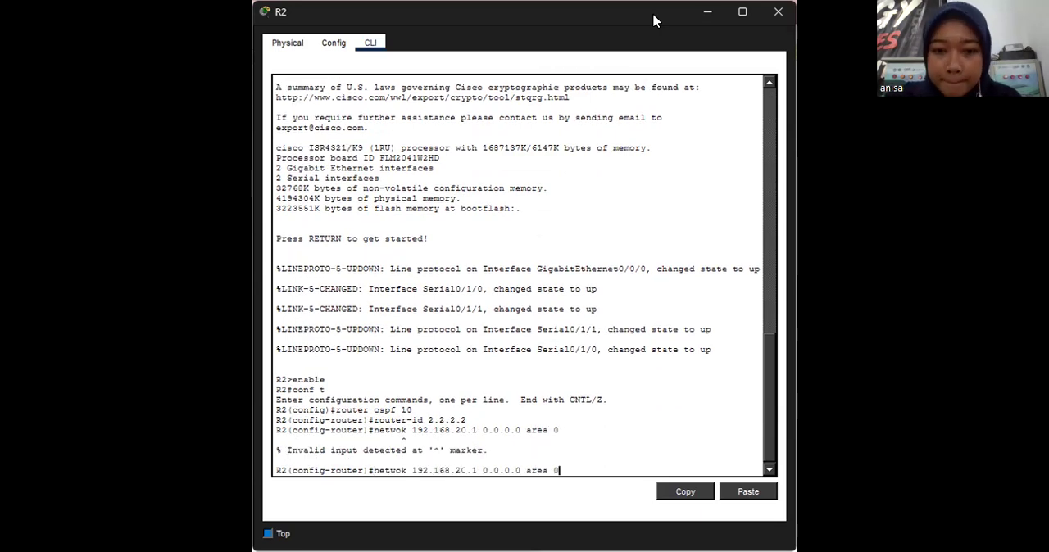
key(Left)
key(Left)
key(Left)
key(Left)
key(Left)
key(Left)
key(Left)
key(Left)
key(Left)
key(Left)
key(Left)
key(Left)
key(Left)
key(Left)
key(Left)
key(Left)
key(Left)
key(Left)
key(Left)
key(Left)
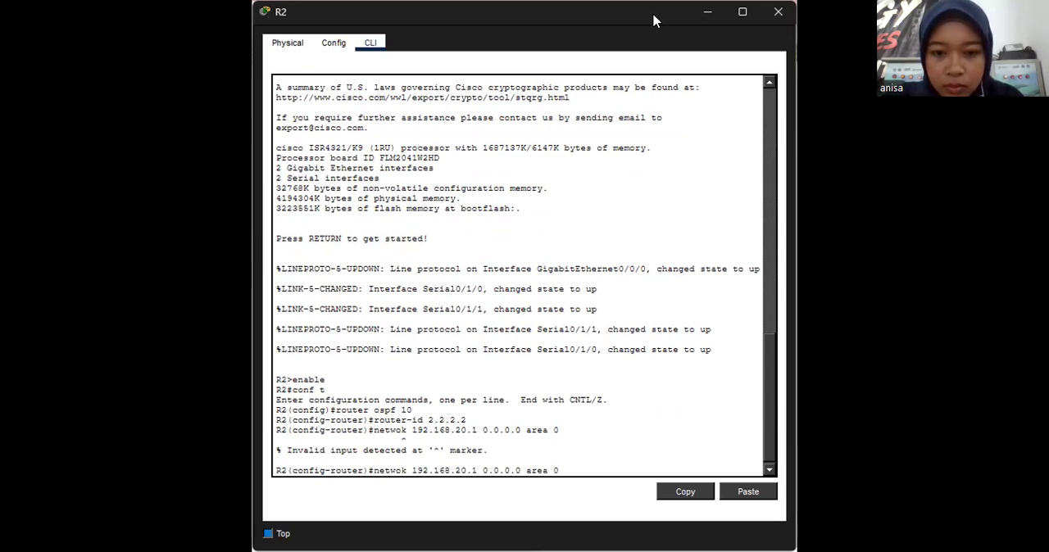
text(r)
key(Return)
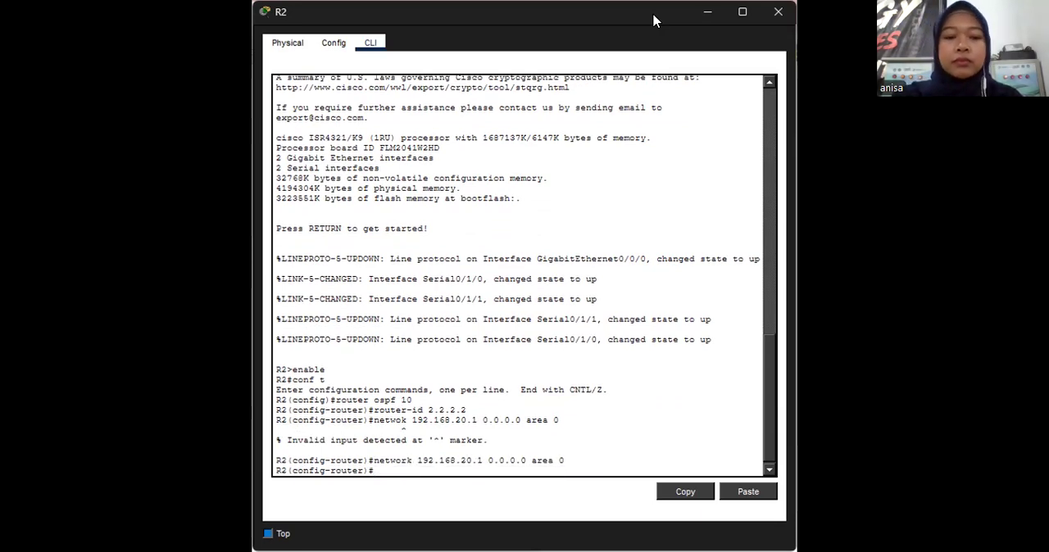
- Add R2's serial interface address 10.1.1.2 to OSPF area 0 with mask 0.0.0.0, reusing the previous network command
key(Up)
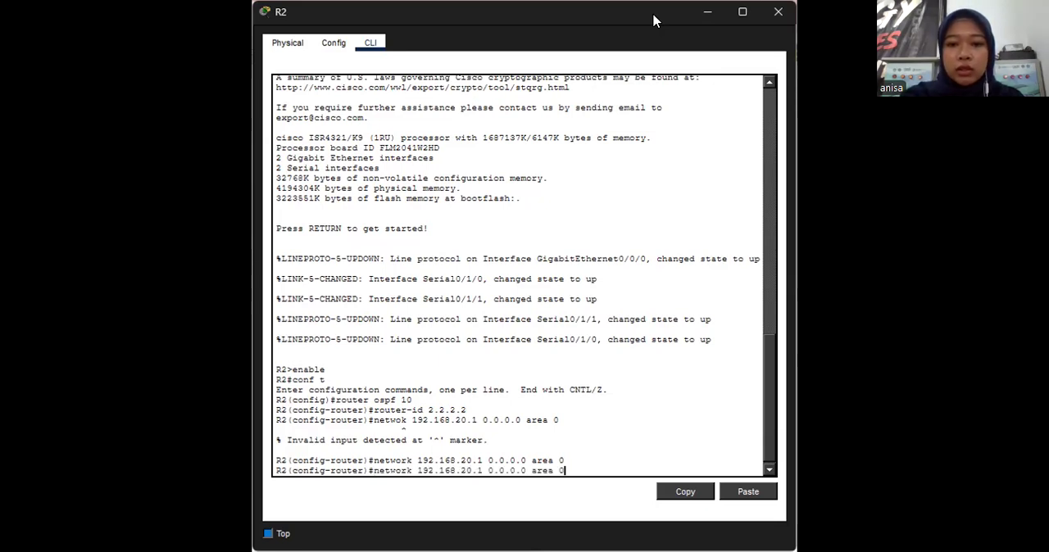
key(Left)
key(Left)
key(Left)
key(Left)
key(Left)
key(Left)
key(Left)
key(Left)
key(Left)
key(Left)
key(Left)
key(Left)
key(Left)
key(Left)
key(Left)
key(Left)
key(Left)
key(Left)
key(Left)
key(Left)
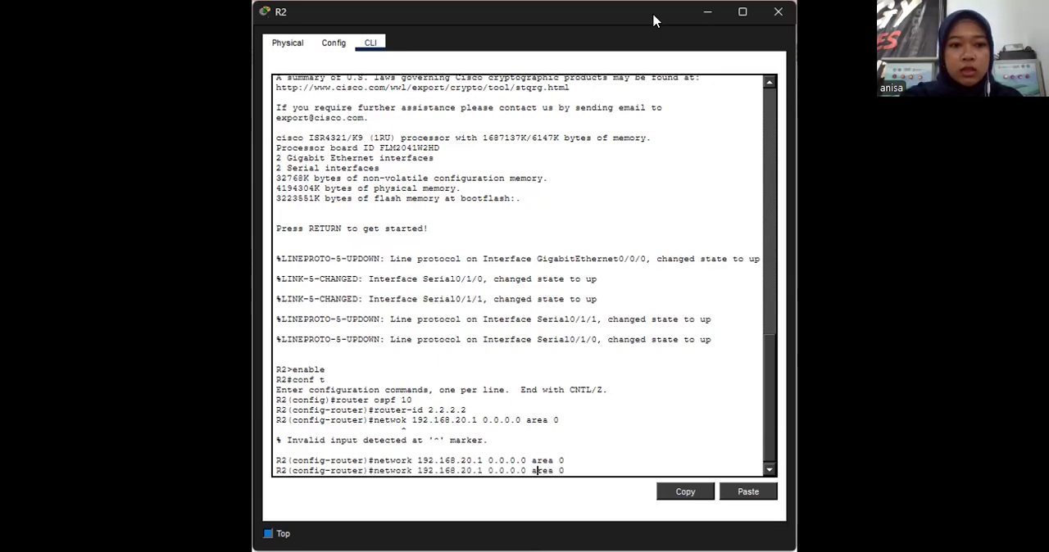
key(Left)
key(BackSpace)
key(BackSpace)
text(0)
key(Right)
key(Right)
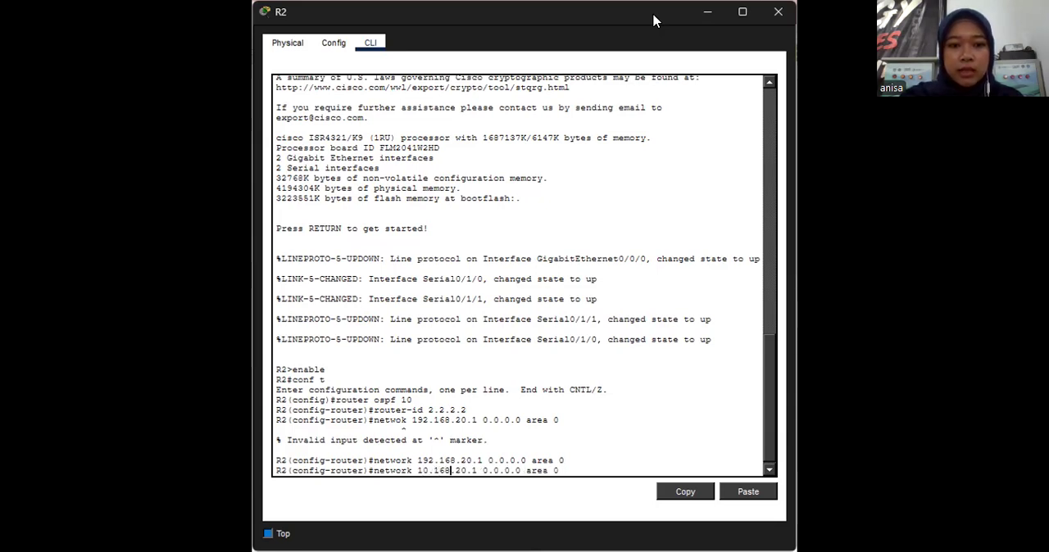
key(BackSpace)
key(BackSpace)
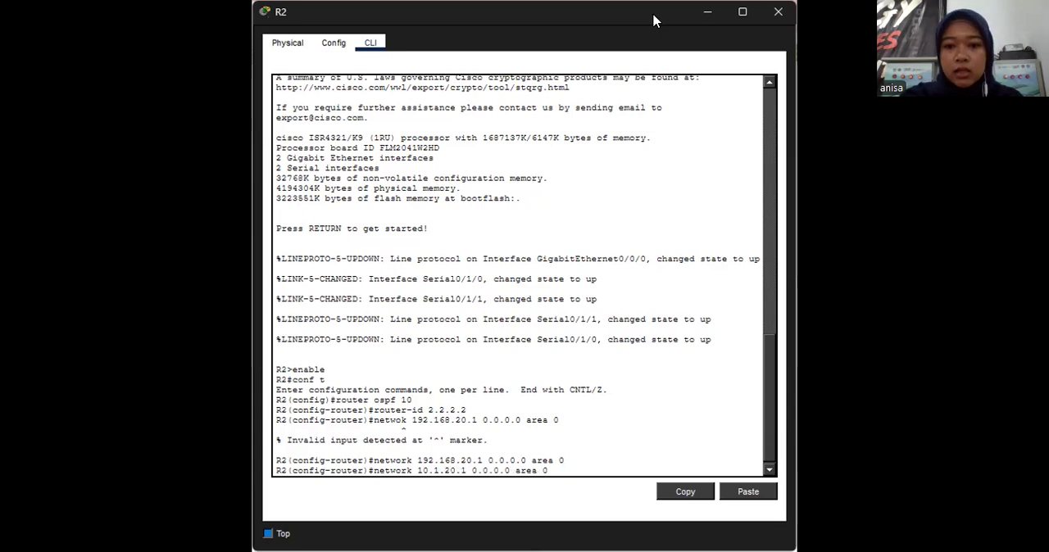
key(Right)
key(Right)
key(BackSpace)
key(Delete)
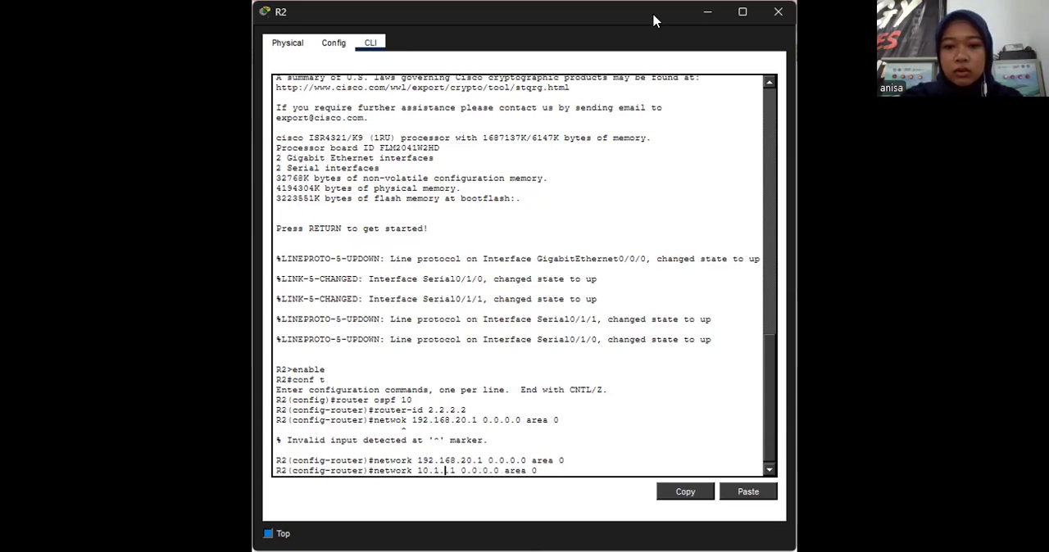
text(1)
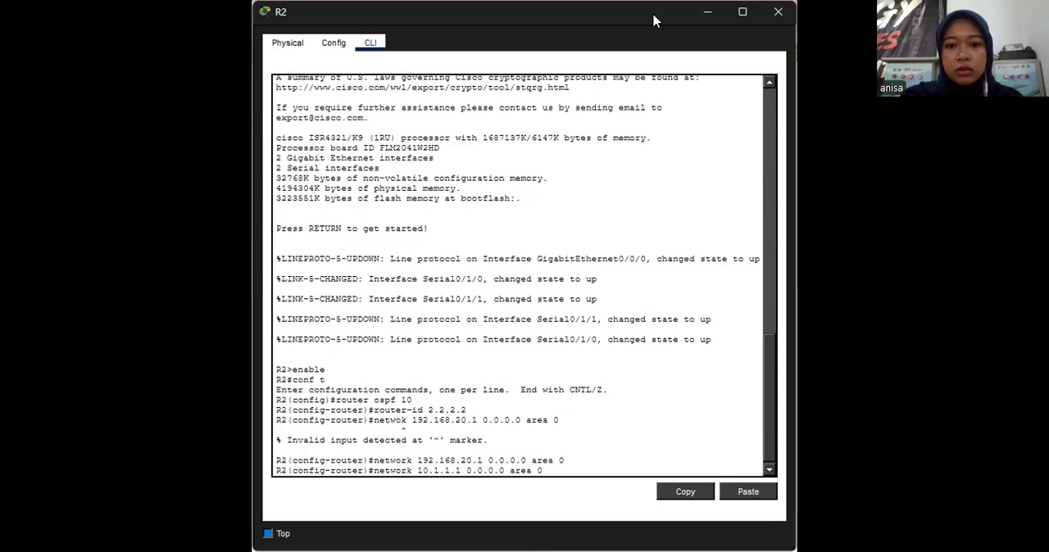
key(BackSpace)
text(2)
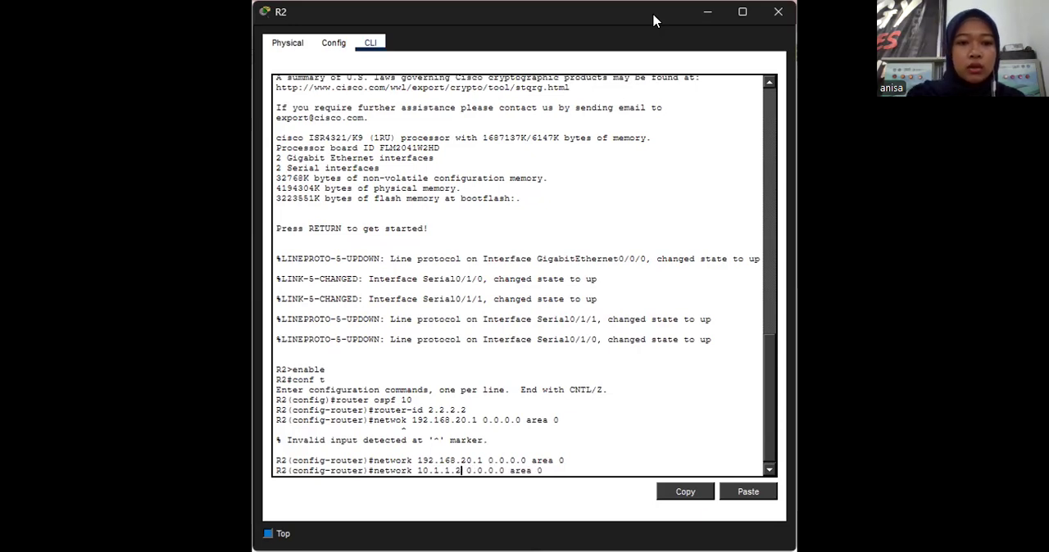
key(Return)
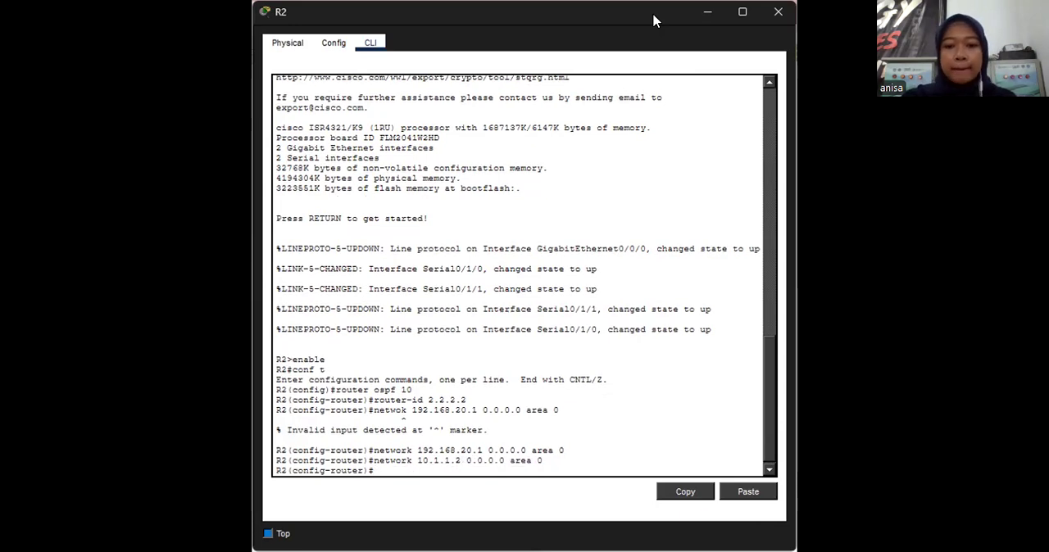
- Add R2's serial interface address 10.1.1.9 to OSPF area 0 with mask 0.0.0.0
key(Up)
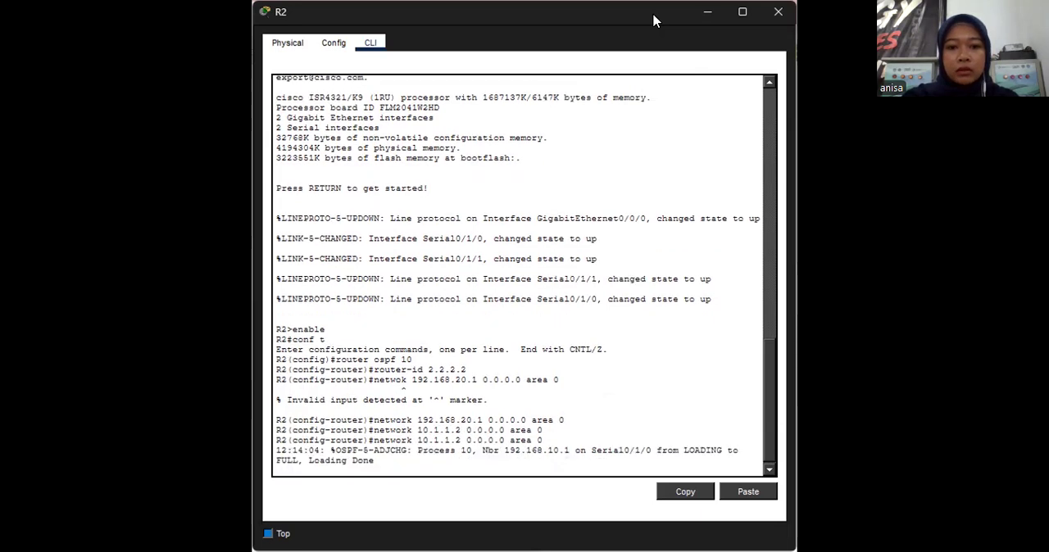
key(Up)
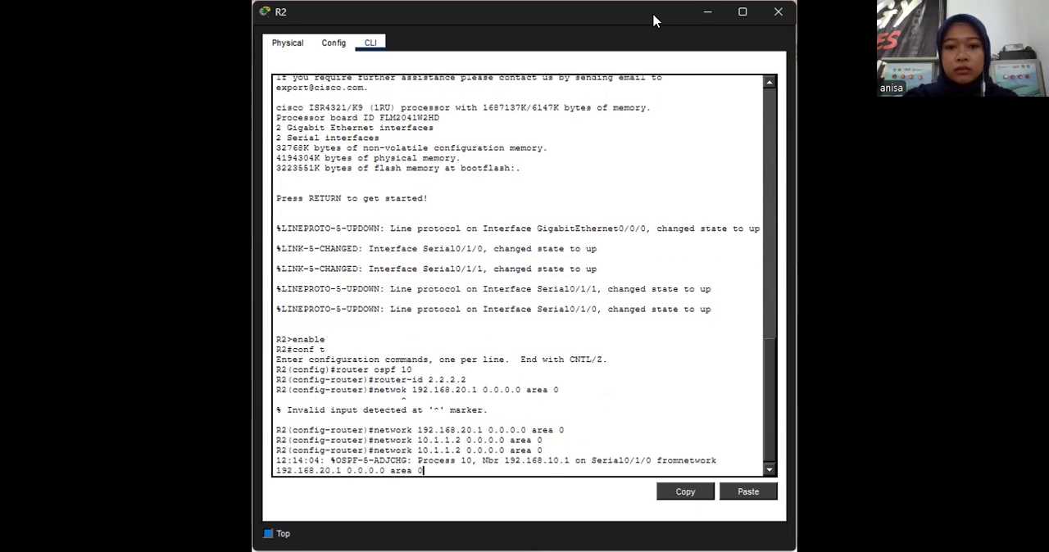
key(Return)
key(Up)
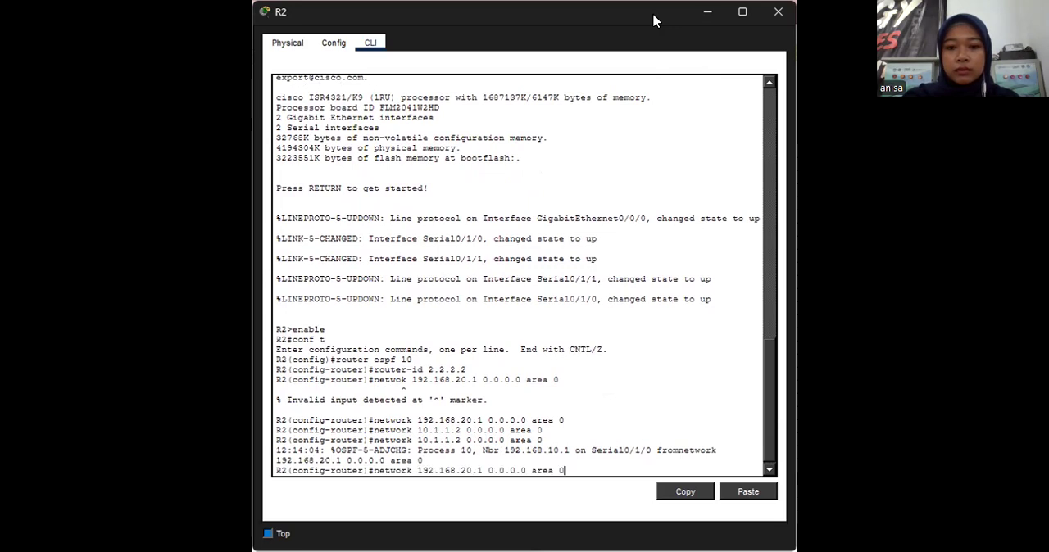
key(Up)
key(Left)
key(Left)
key(Left)
key(Left)
key(Left)
key(Left)
key(Left)
key(Left)
key(Left)
key(Left)
key(Left)
key(Left)
key(Left)
key(Left)
key(BackSpace)
text(9)
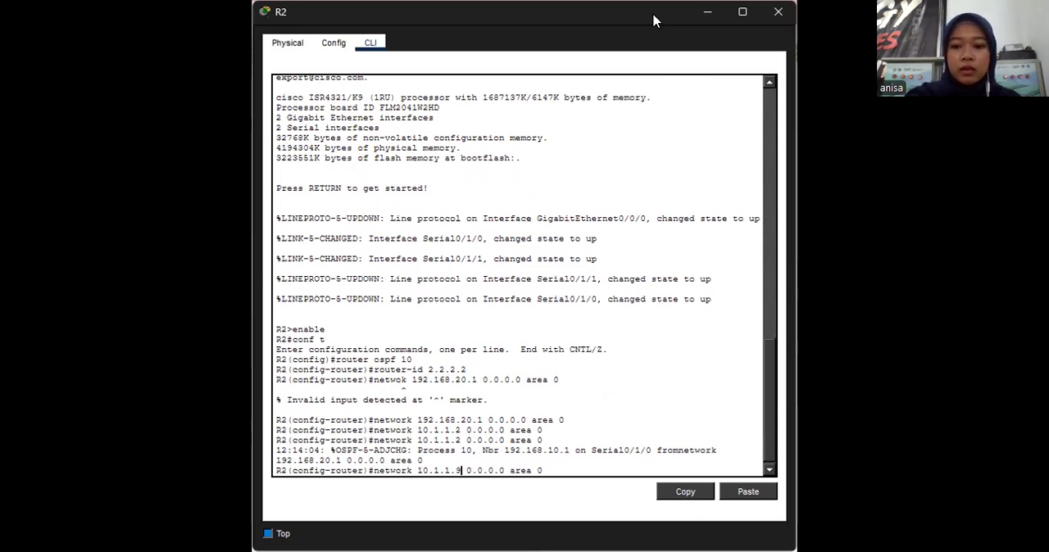
key(Return)
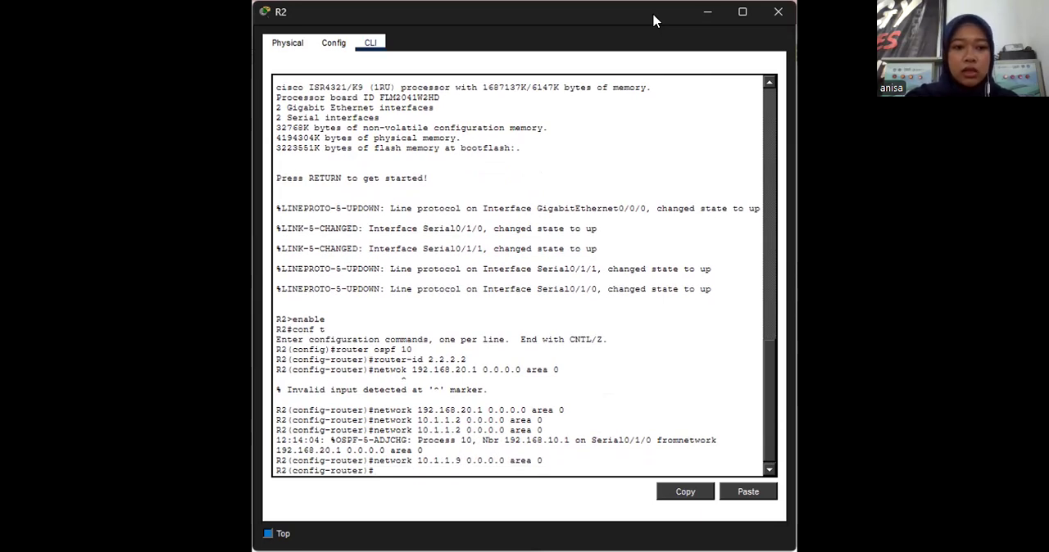
- Make R2's LAN interface g0/0/0 passive for OSPF and return to privileged mode
text(passive)
text(-interface)
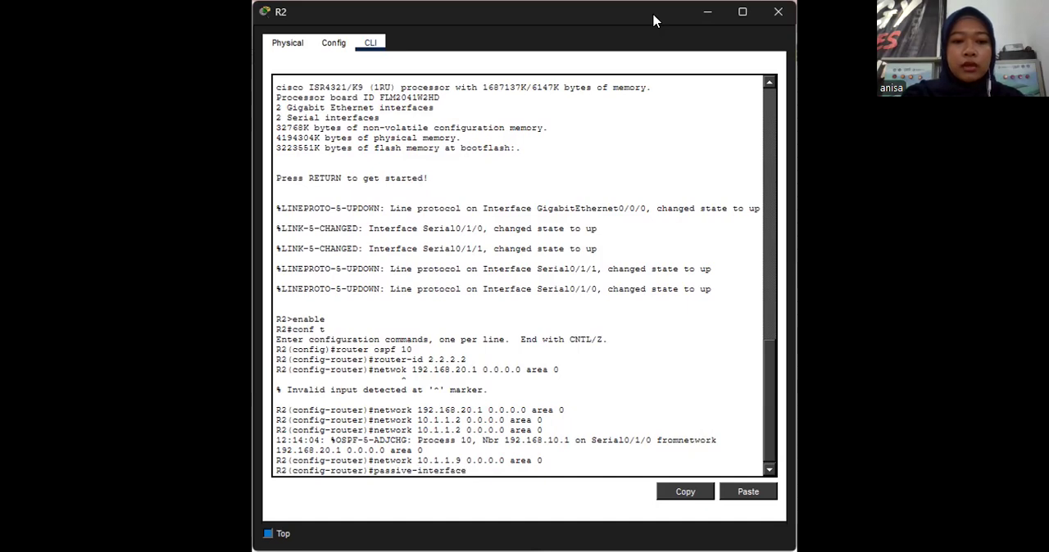
text( g0/0/0/)
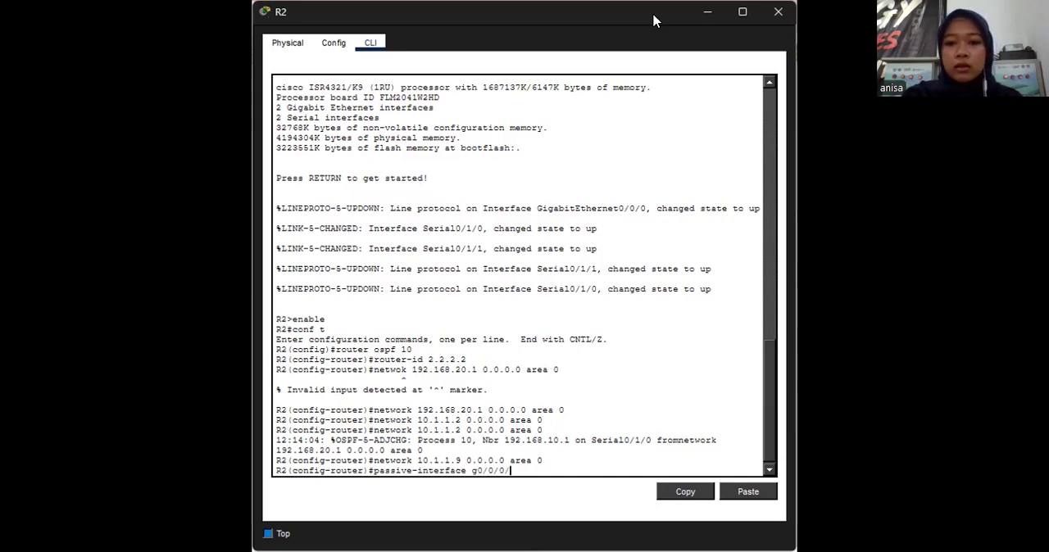
key(BackSpace)
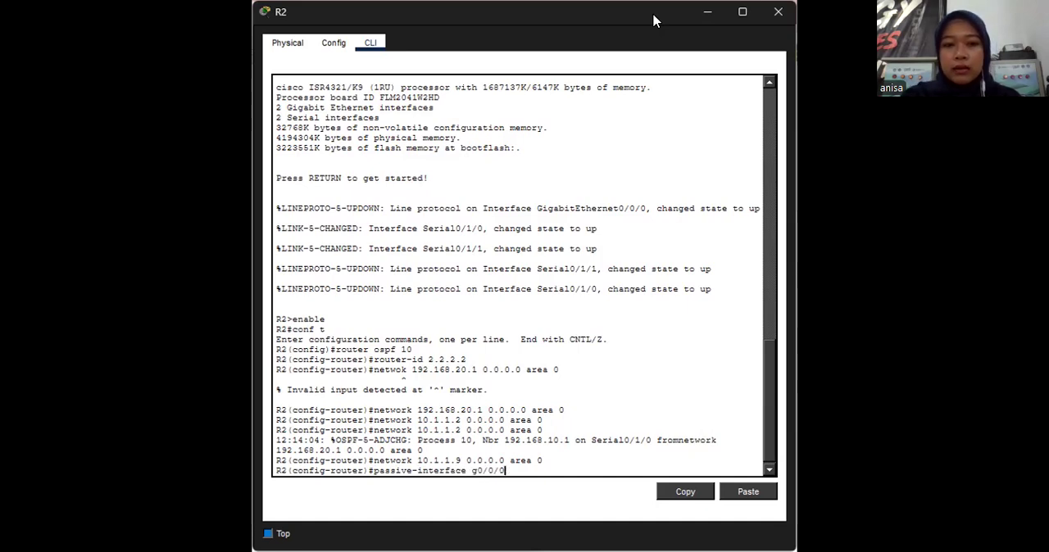
key(Return)
text(end)
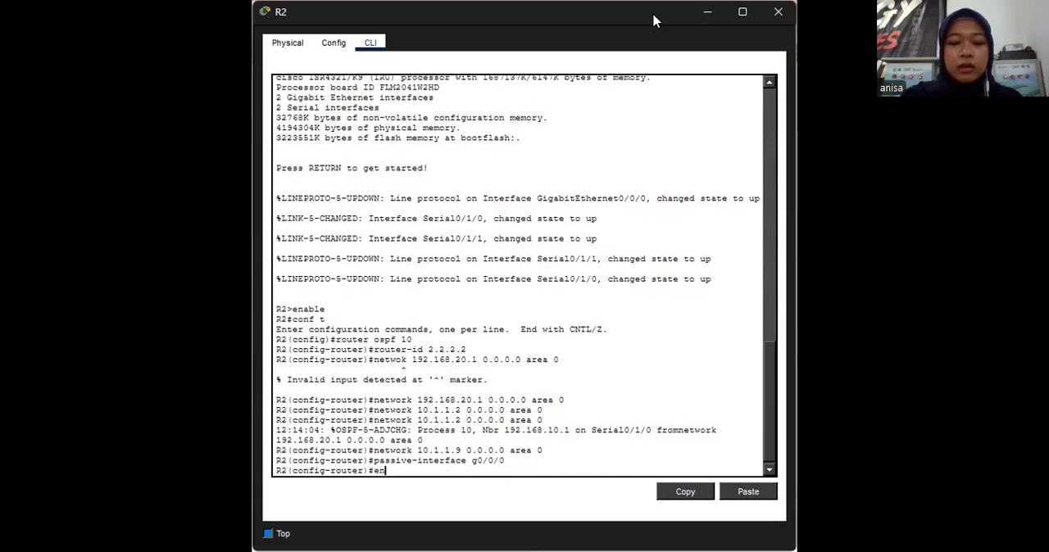
key(Return)
key(Return)
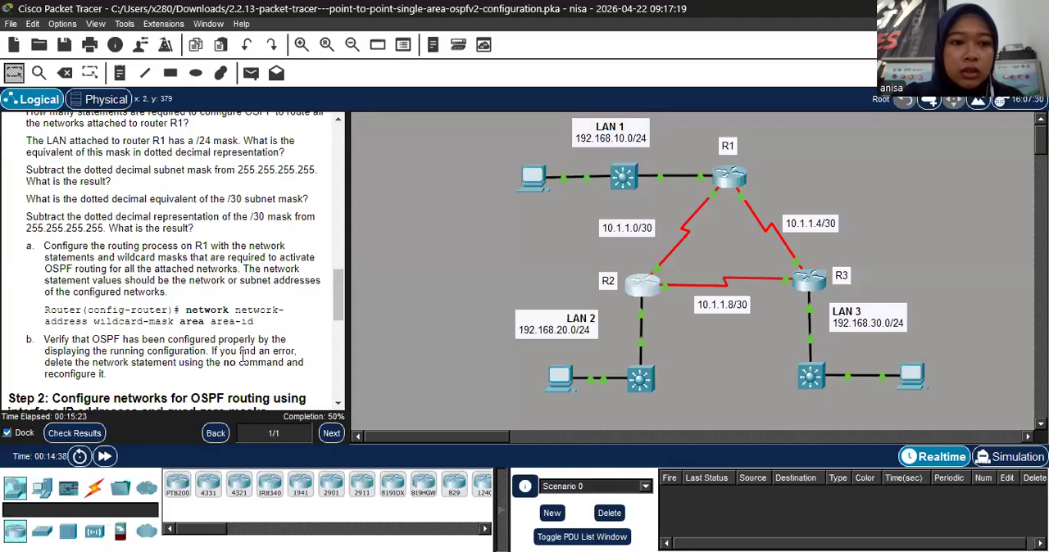
- Read the Part 2, Steps 2 and 3, and Part 3 instructions on R3's interface-based OSPF configuration and passive interfaces
scroll(207, 284, down, 4)
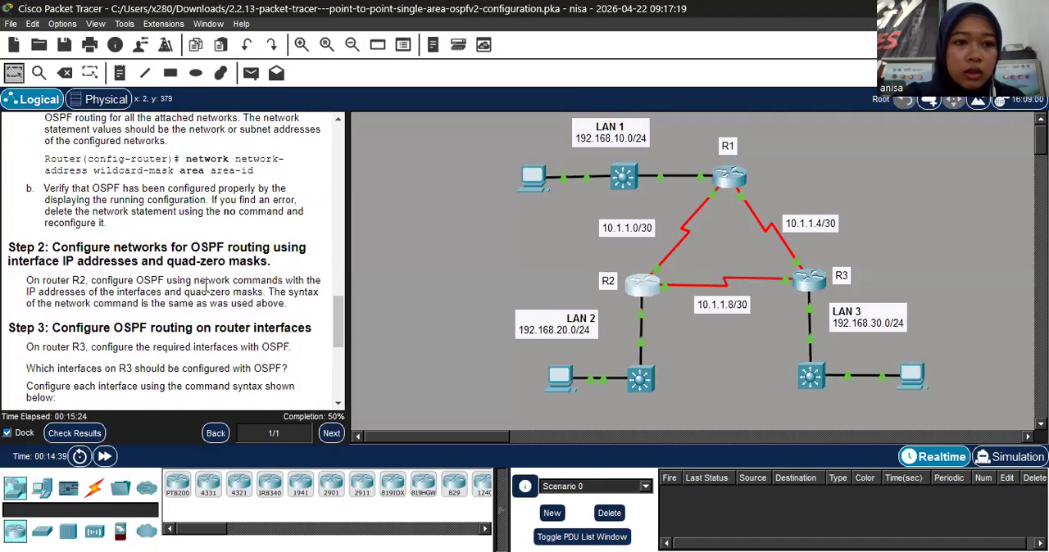
scroll(206, 284, up, 5)
scroll(206, 285, down, 6)
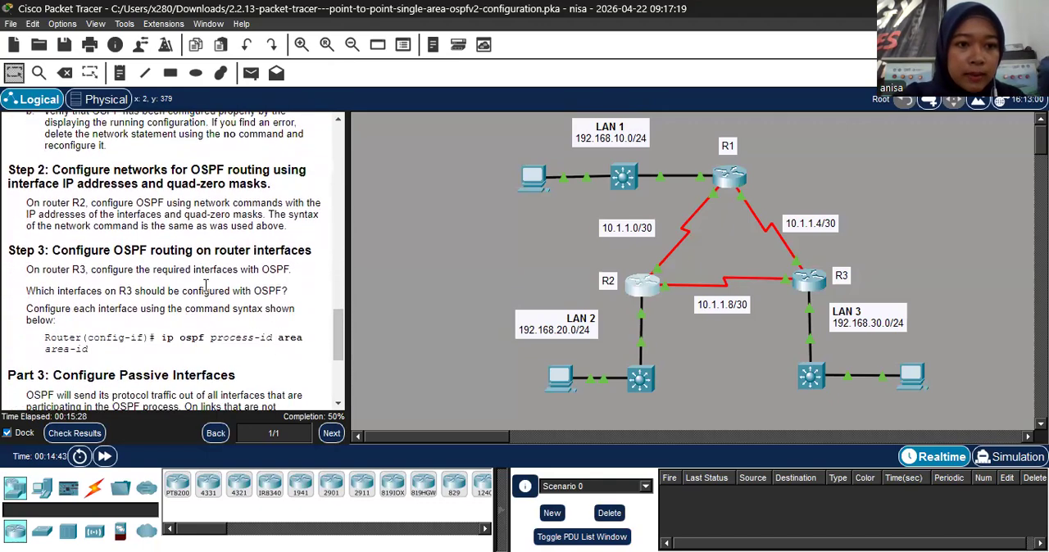
scroll(206, 284, down, 3)
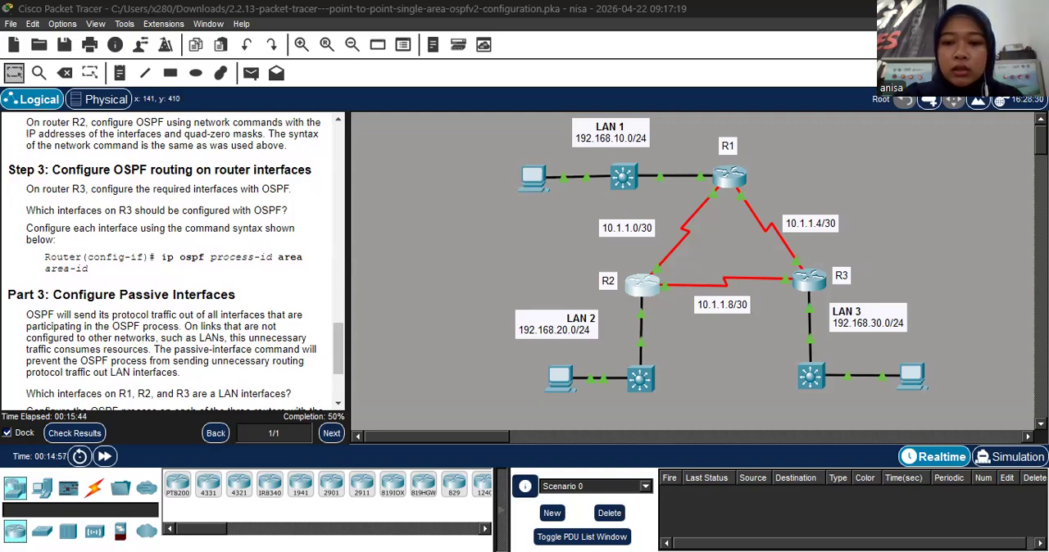
scroll(234, 290, down, 3)
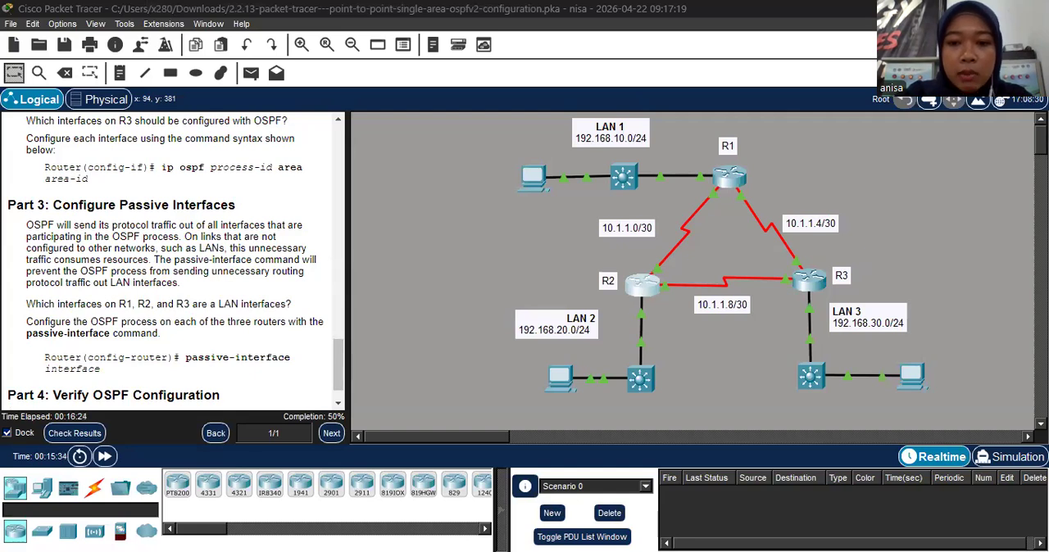
scroll(212, 291, down, 1)
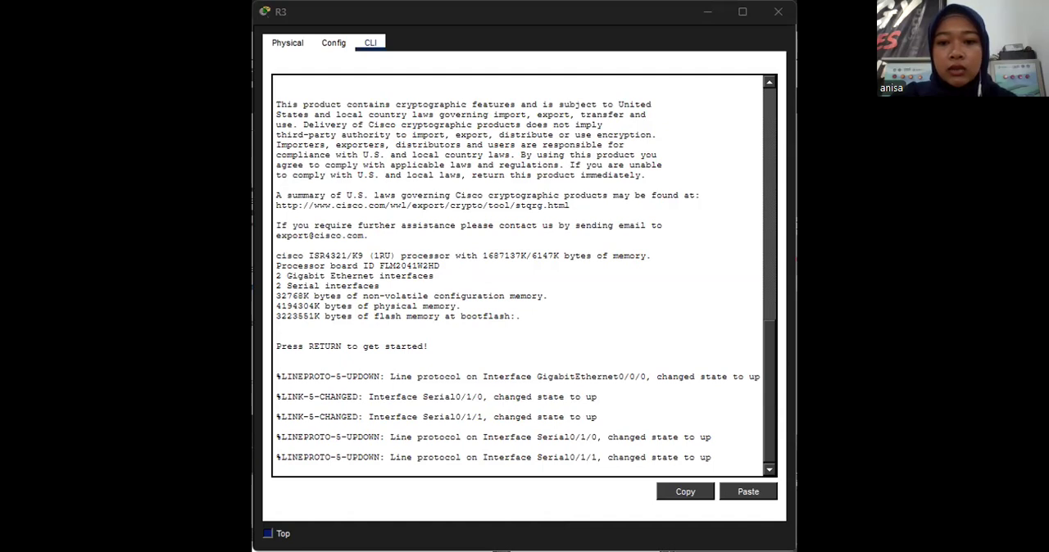
- Start R3's console session and enter global configuration mode
click(629, 63)
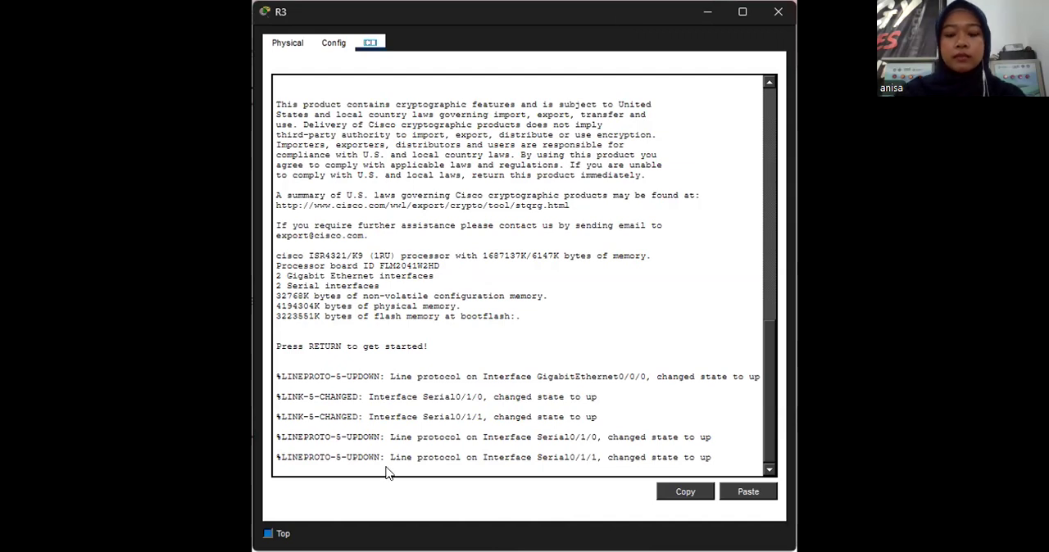
key(Return)
text(enable)
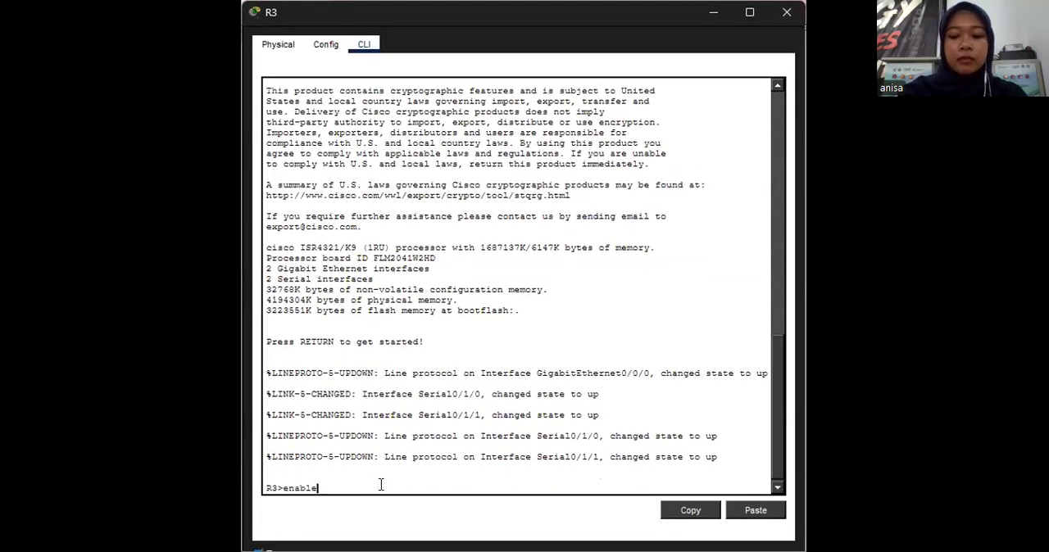
key(Return)
text(conf t)
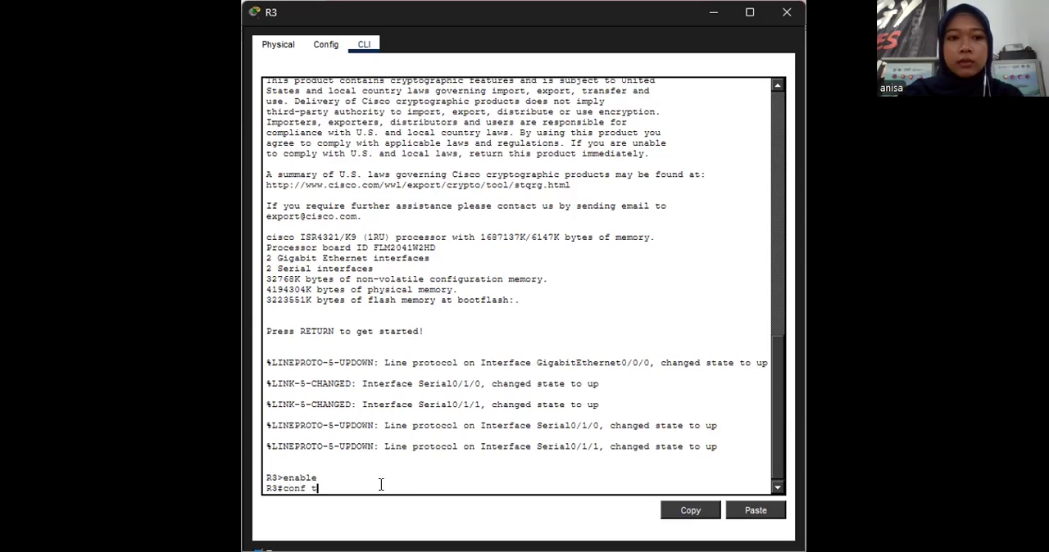
key(Return)
- Start OSPF process 10 on R3 and set its router ID to 3.3.3.3
text(router o)
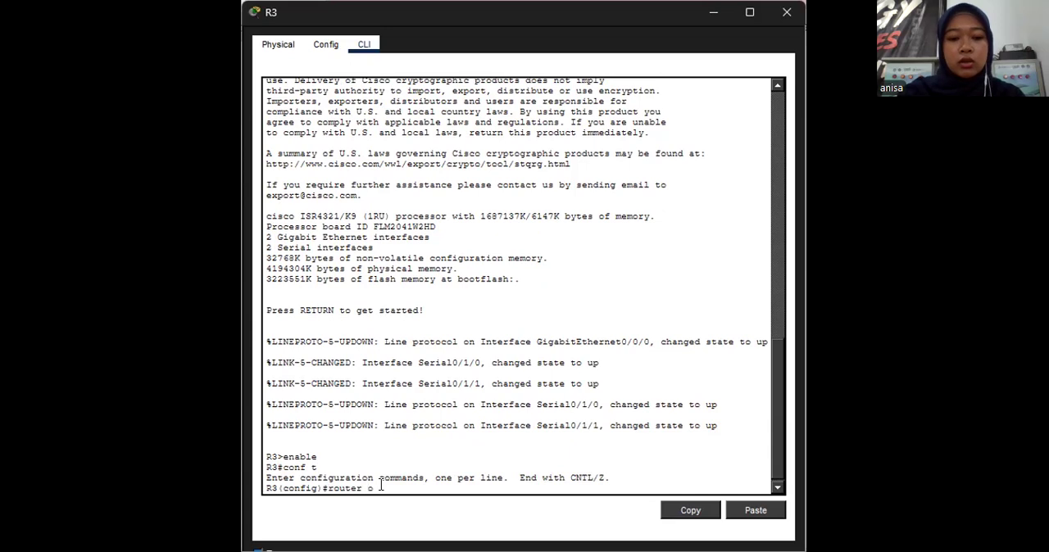
text(spf 10)
key(Return)
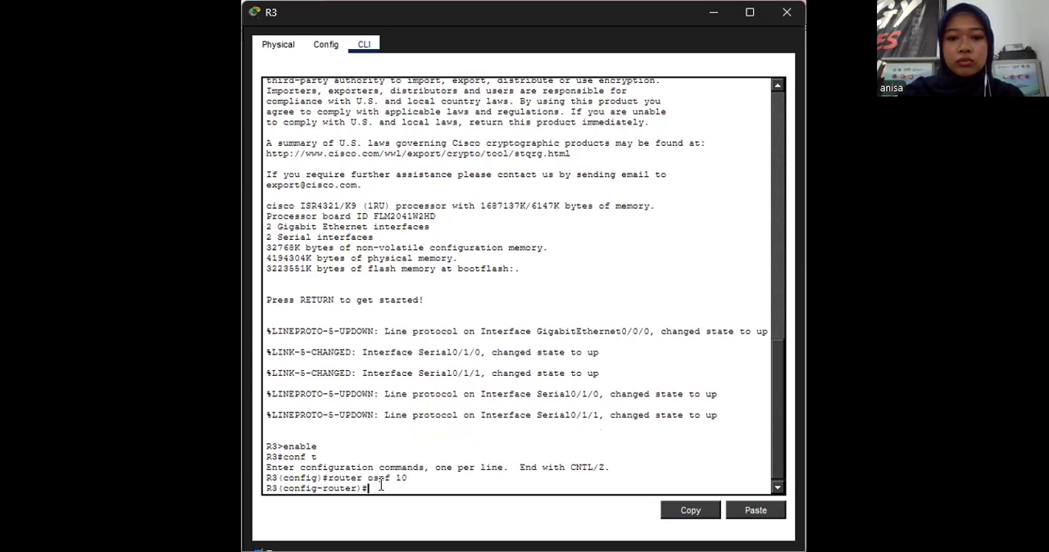
text(router)
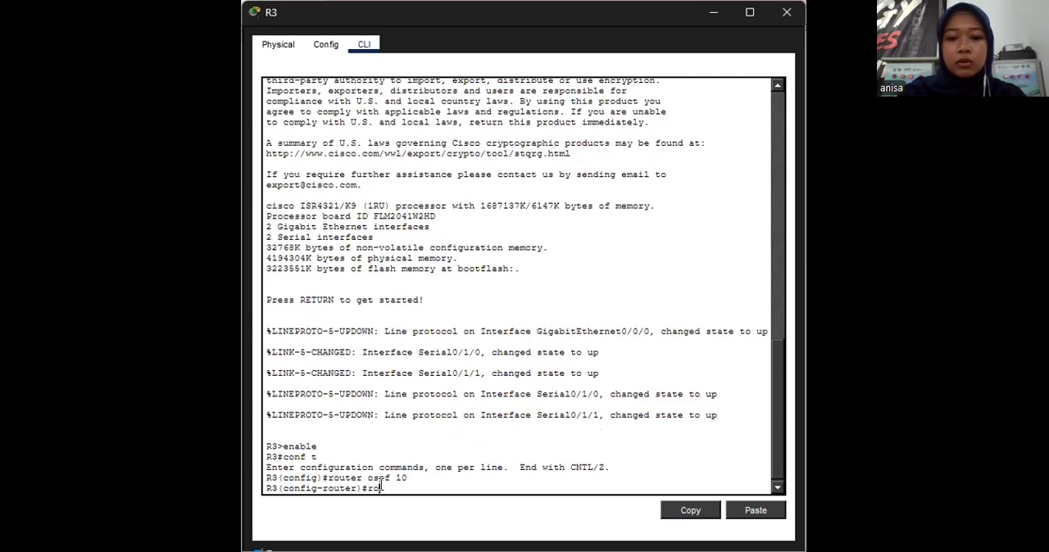
text(-)
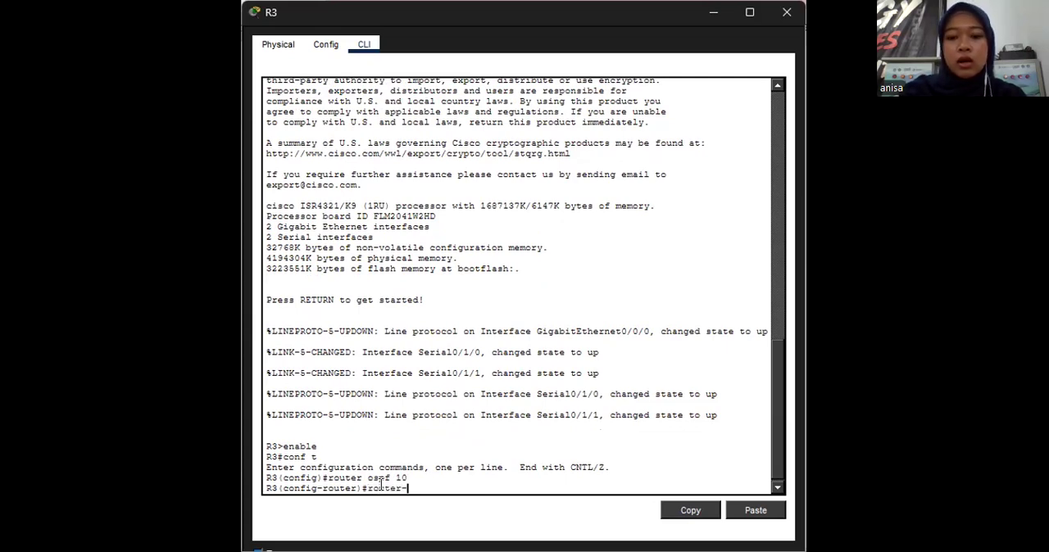
text(id )
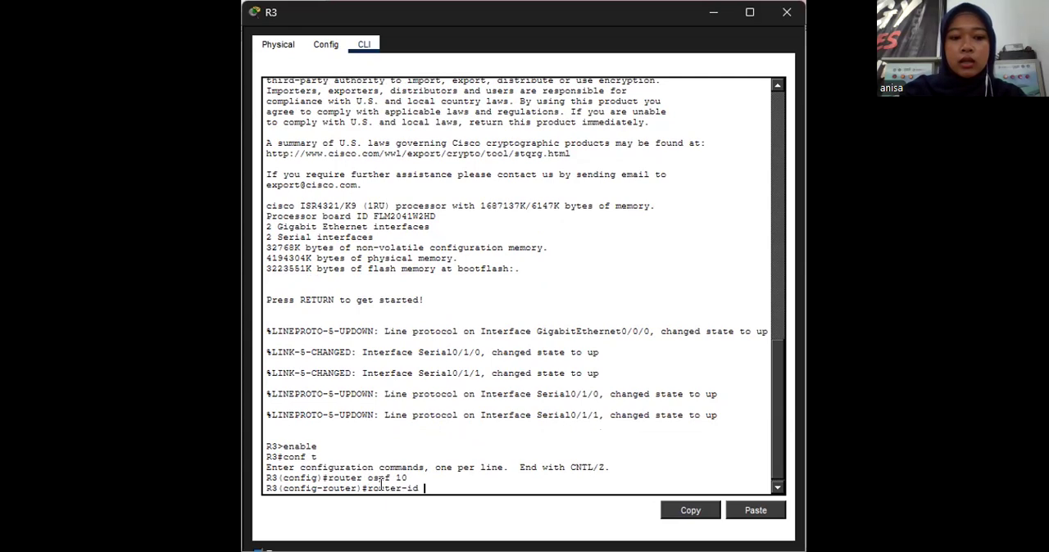
text(3.3.3.3.3)
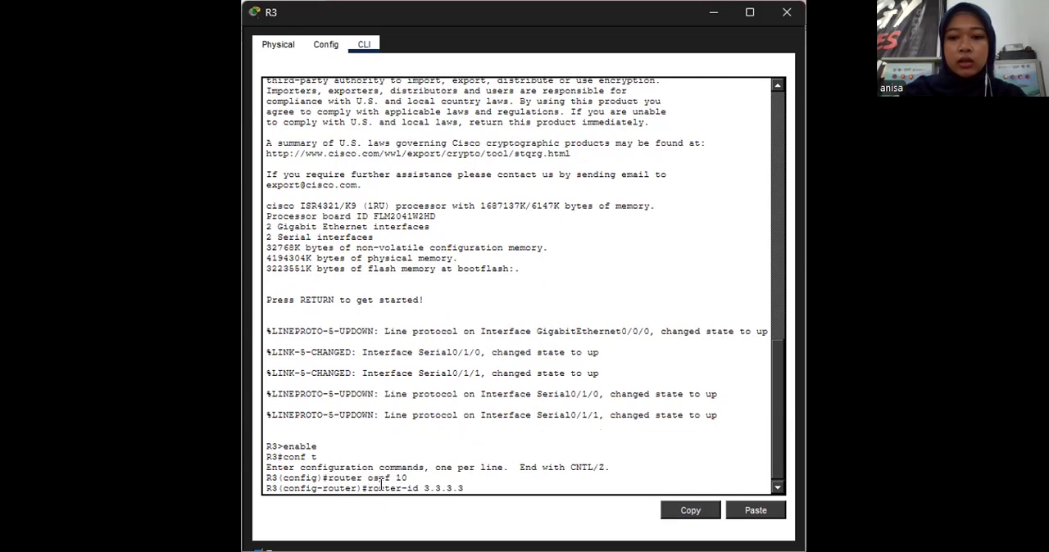
key(Return)
- Enable OSPF process 10 in area 0 directly on R3's GigabitEthernet0/0/0 interface
text(interface)
text( G)
text(abi)
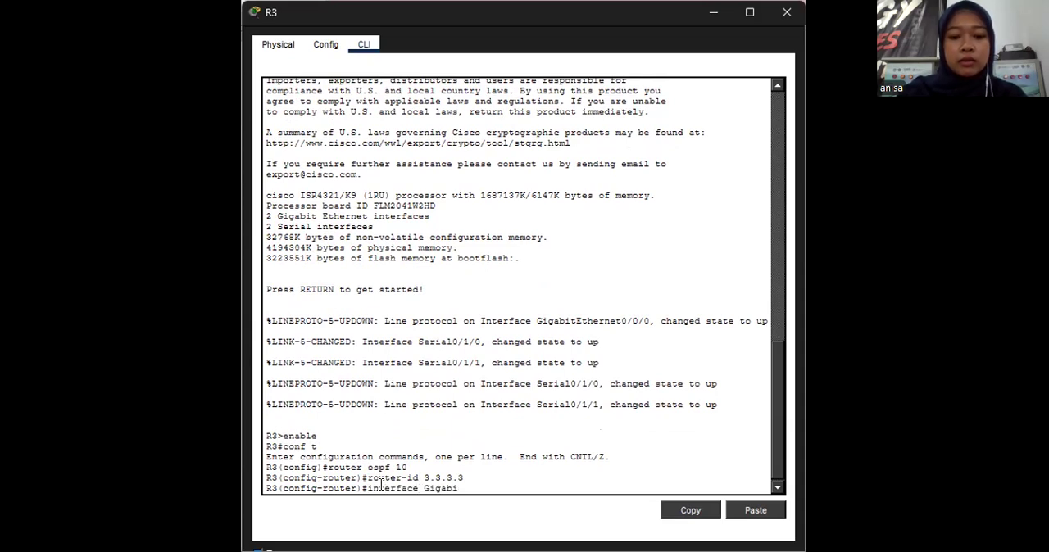
text(tEther)
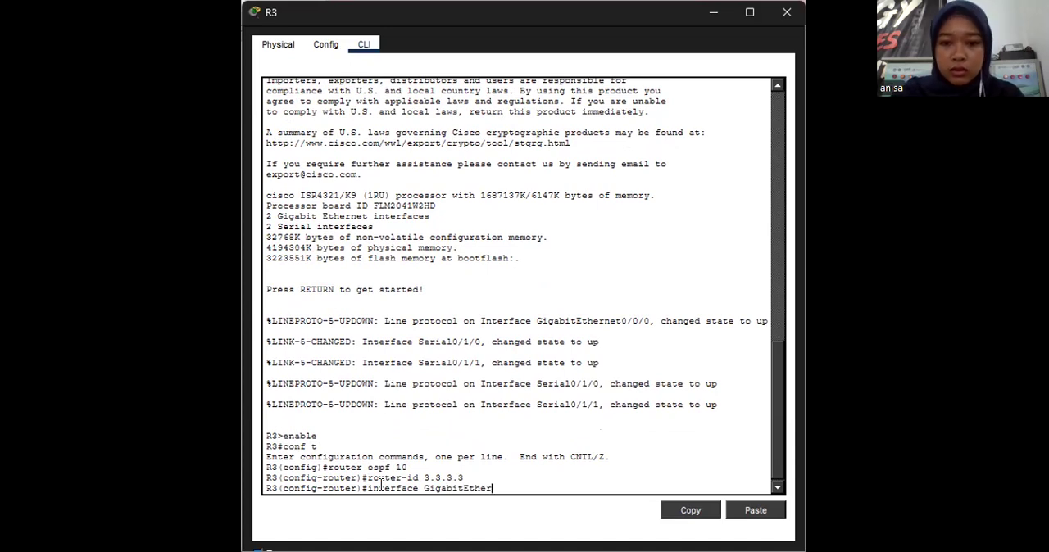
text(net)
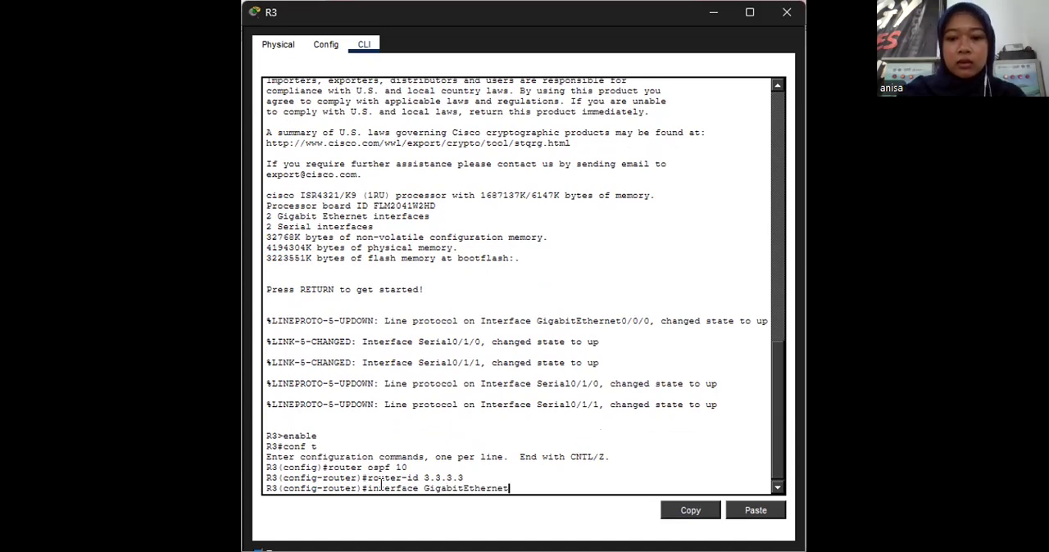
text(0/0/0)
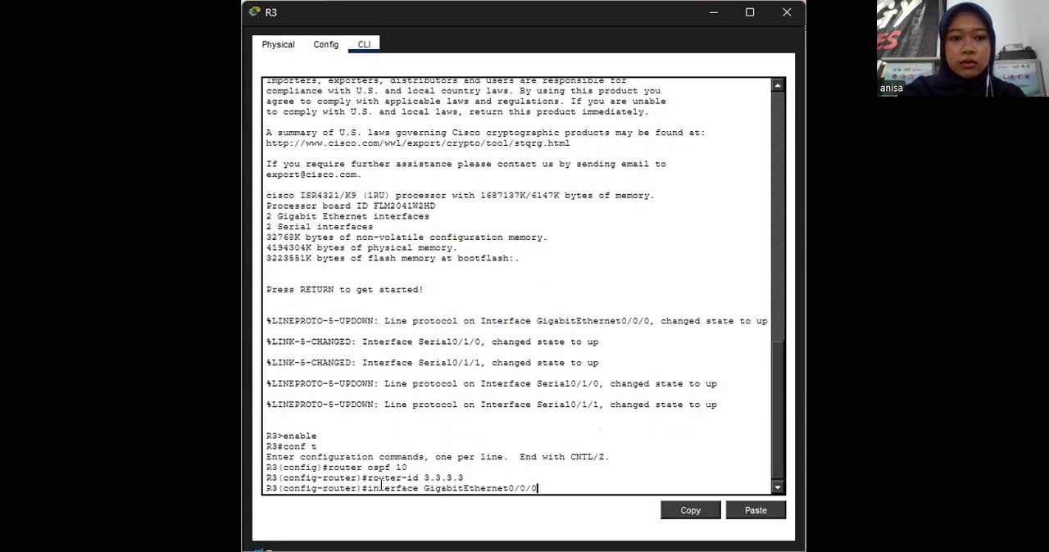
key(Return)
text(ip ospf)
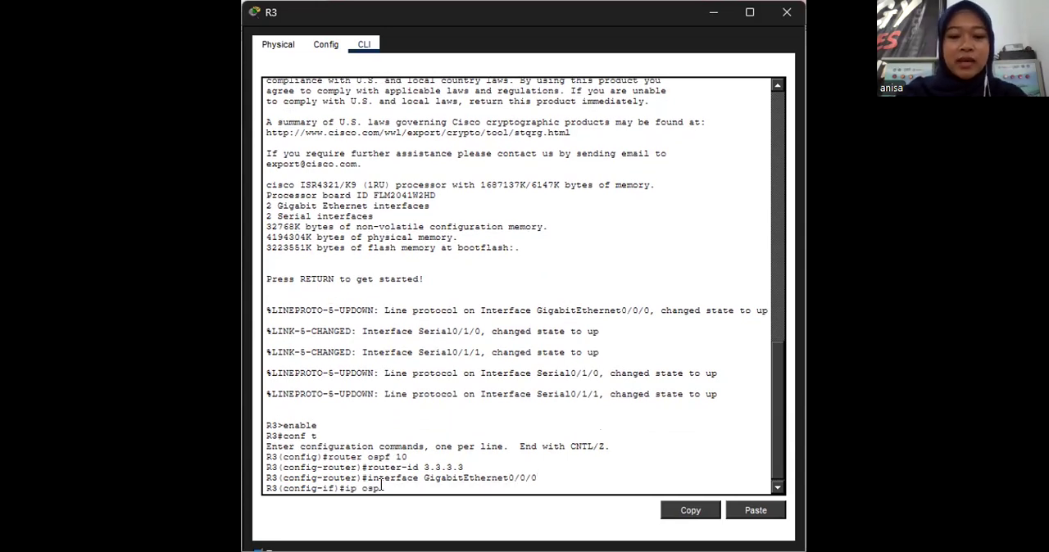
text( 10 area 0)
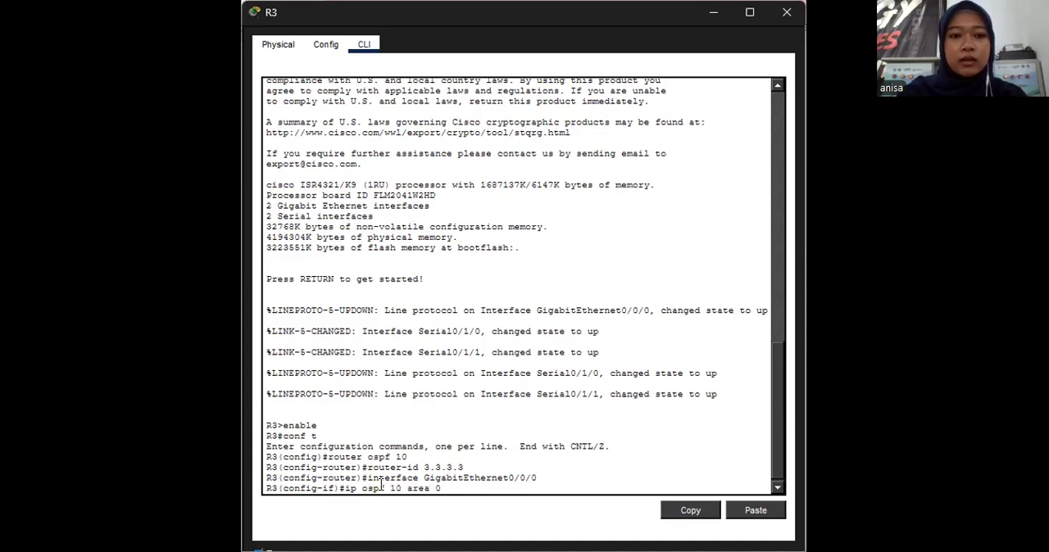
key(Return)
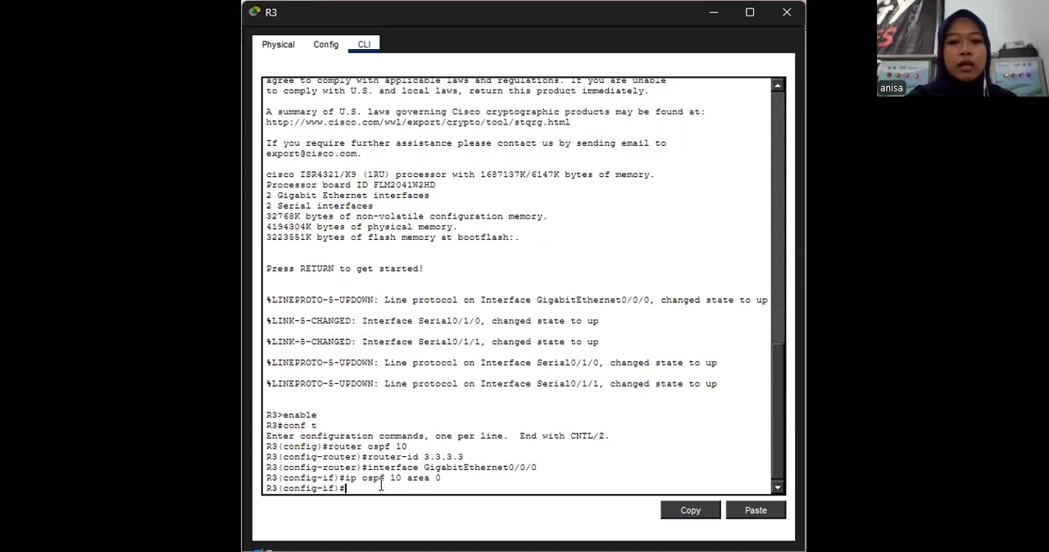
- Enable OSPF process 10 in area 0 directly on R3's Serial0/1/0 interface
text(in)
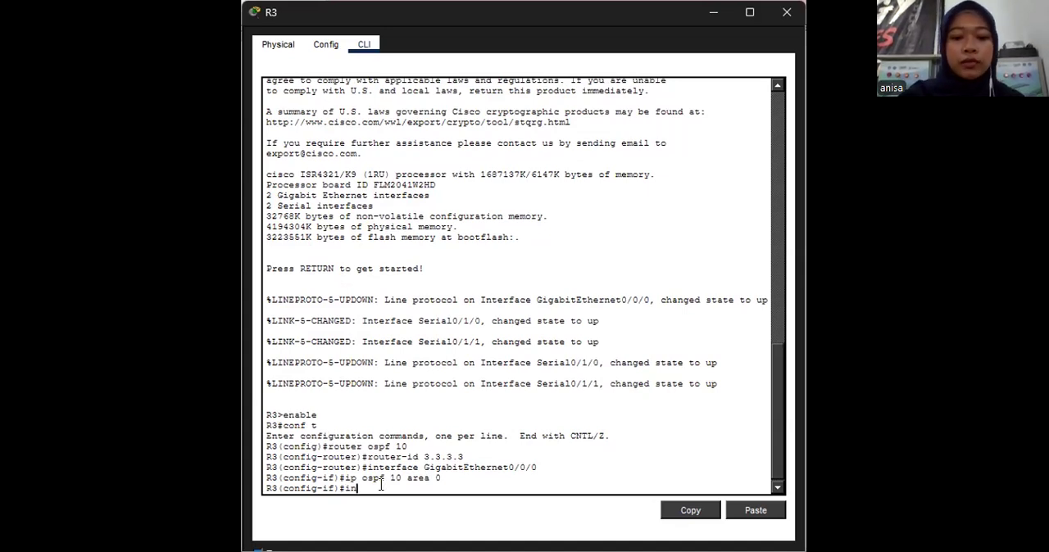
text(terface)
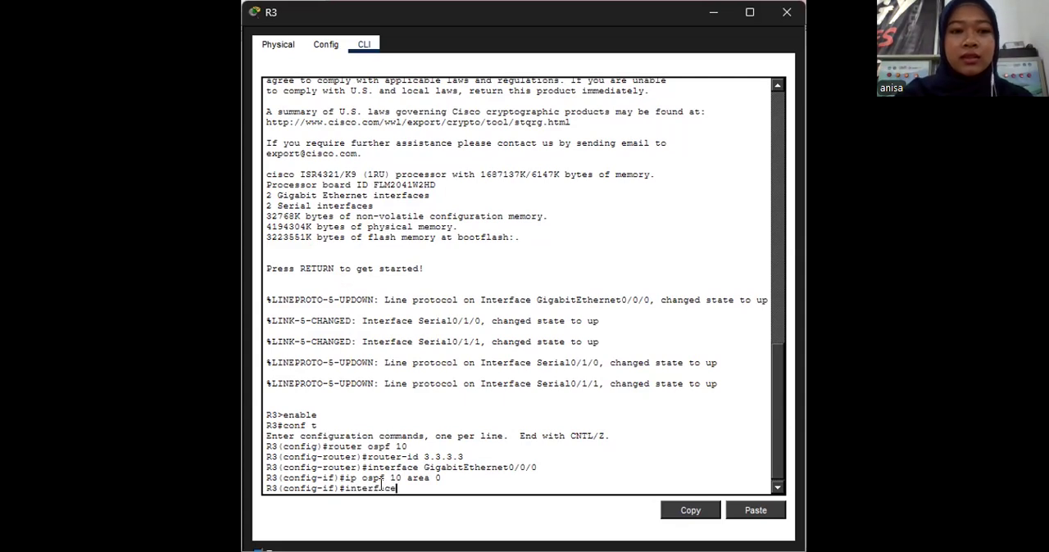
text( serial)
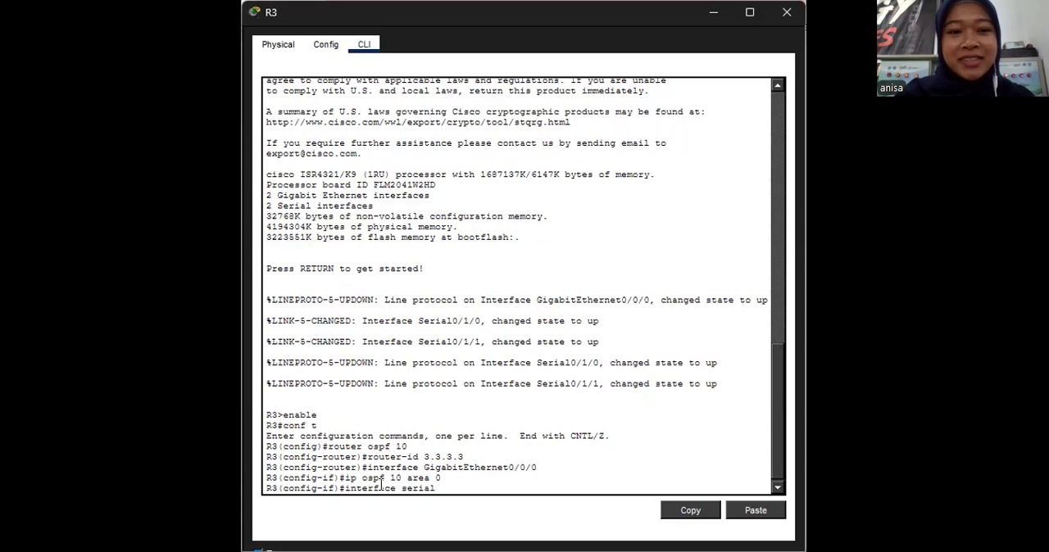
text(0/1)
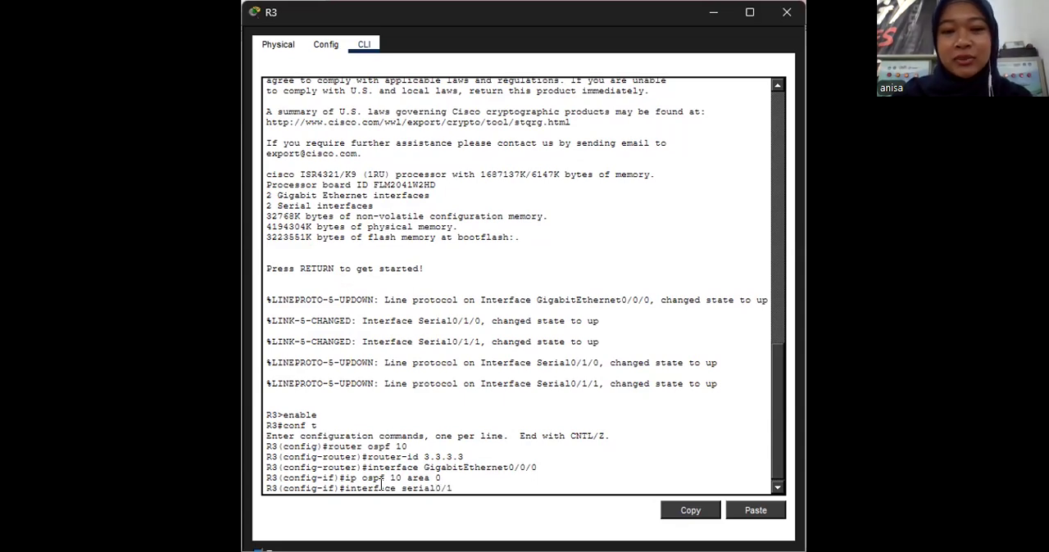
text(/0)
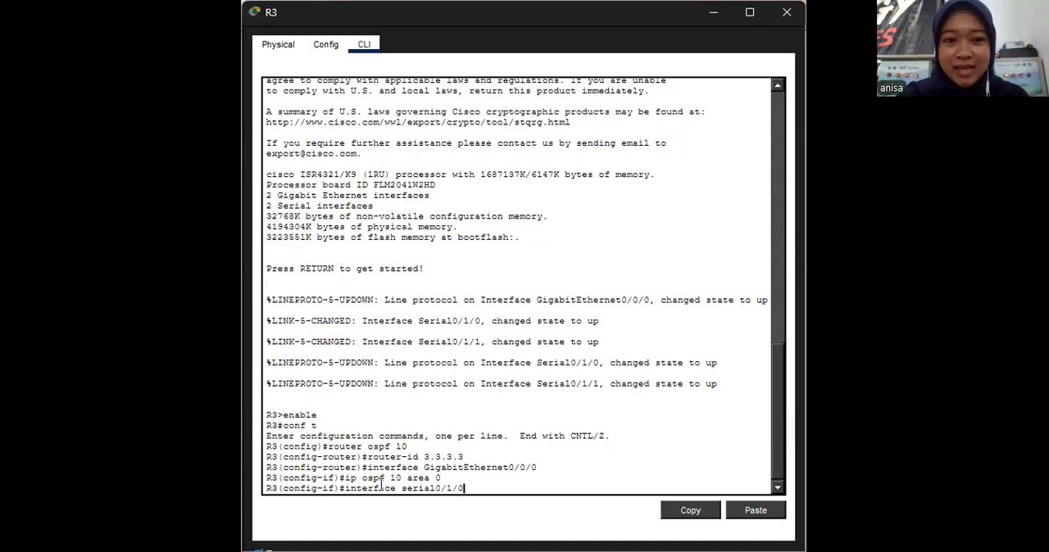
key(Return)
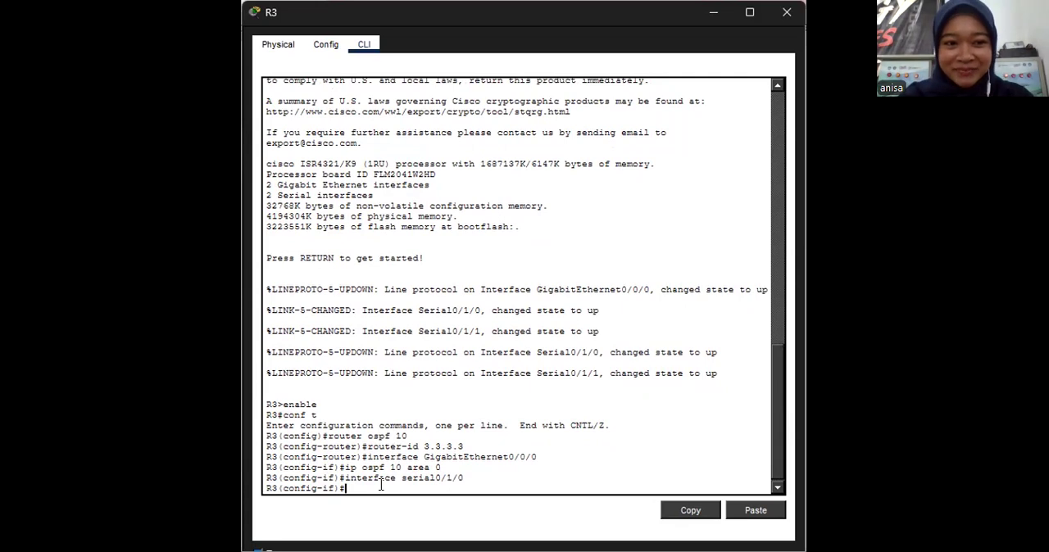
text(ip)
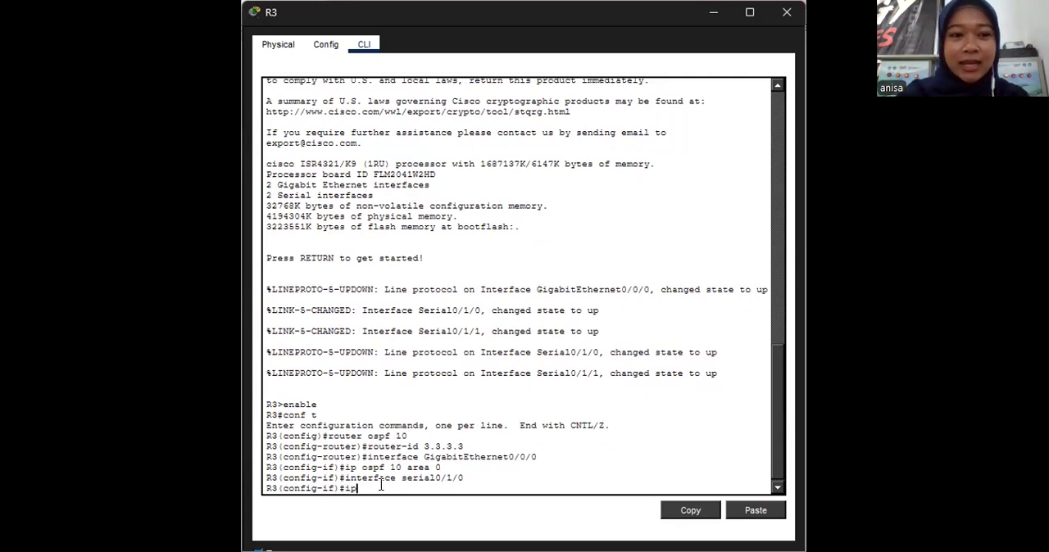
text( ospf)
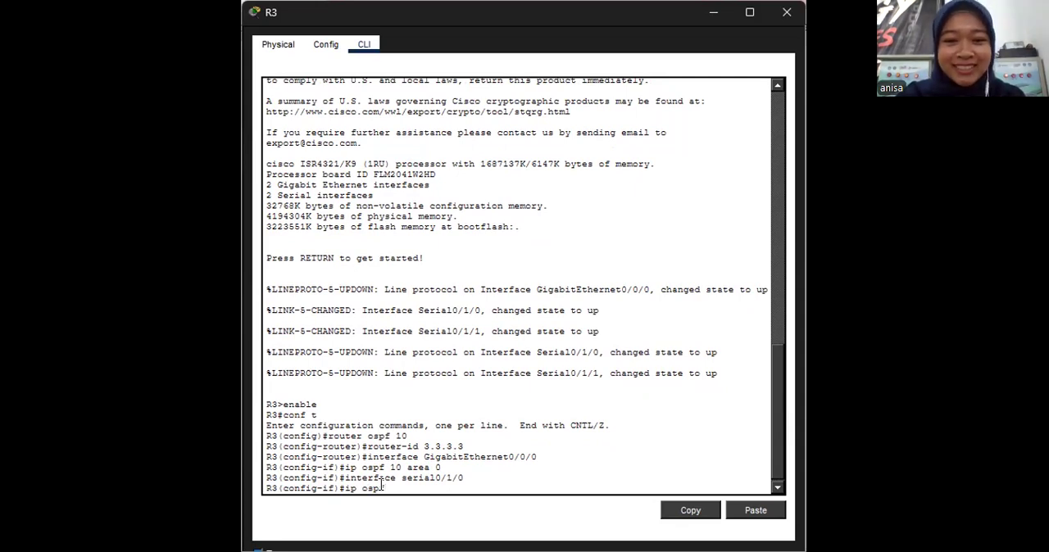
text( 10)
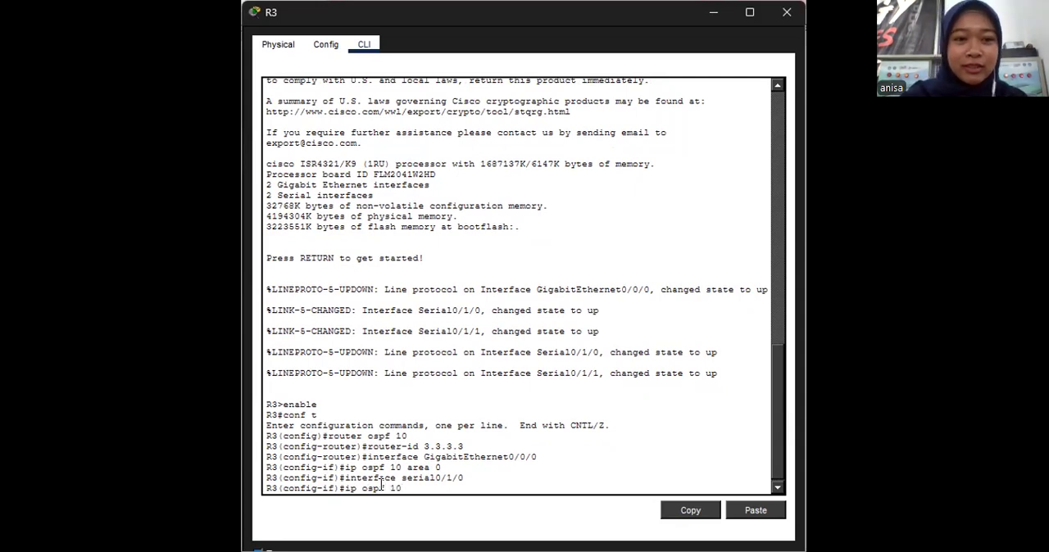
text( area)
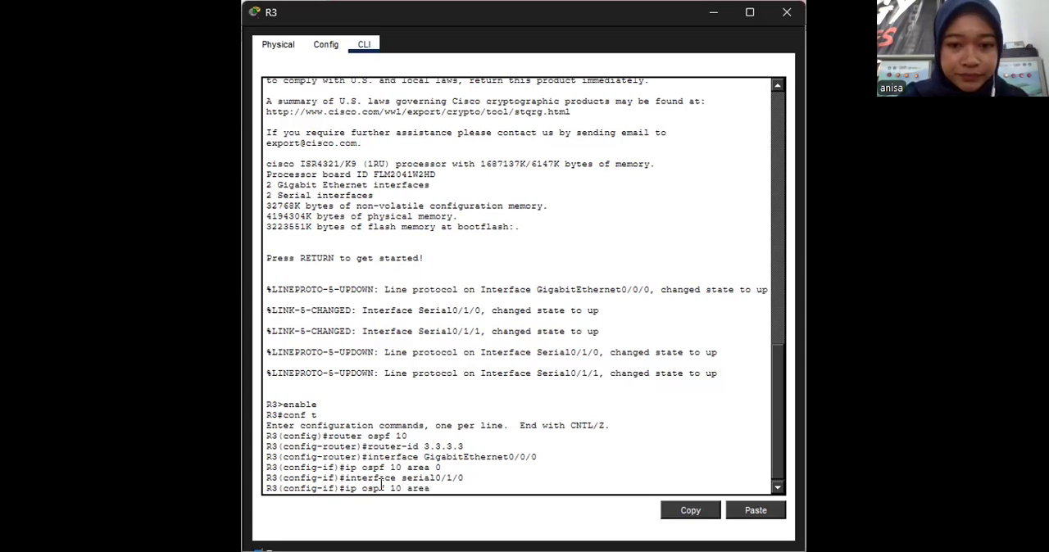
text( 0)
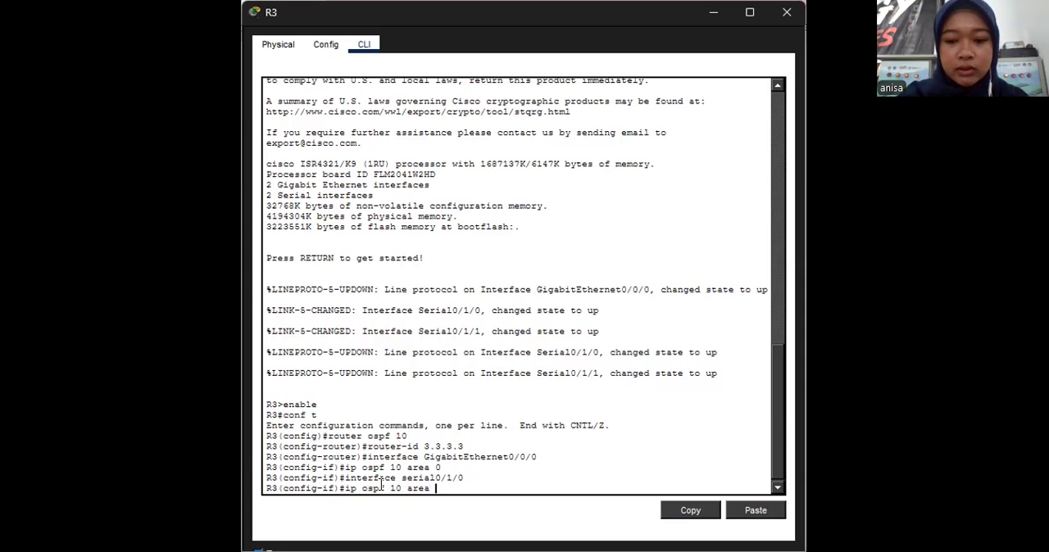
key(Return)
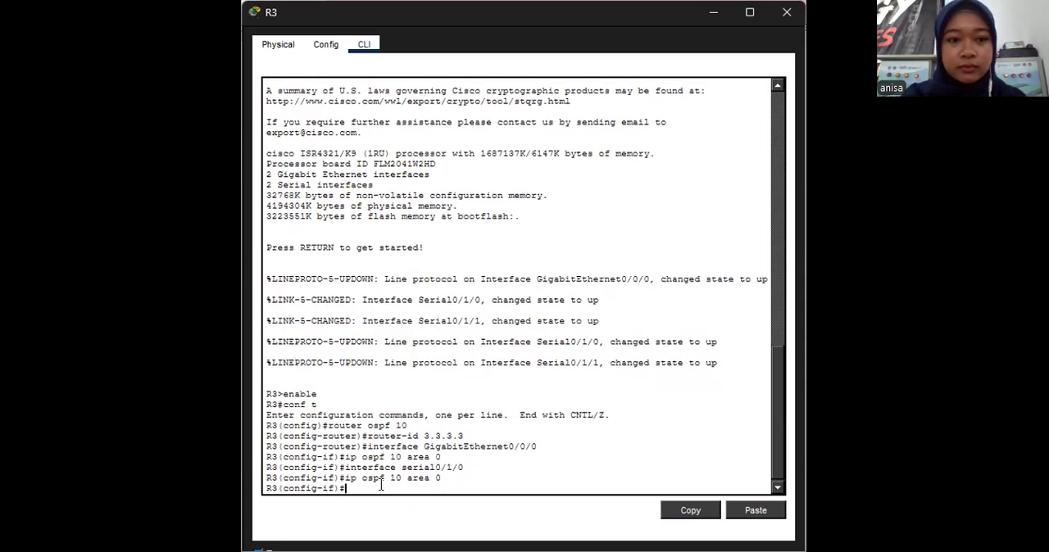
- Enable OSPF process 10 in area 0 directly on R3's Serial0/1/1 interface
text(interface)
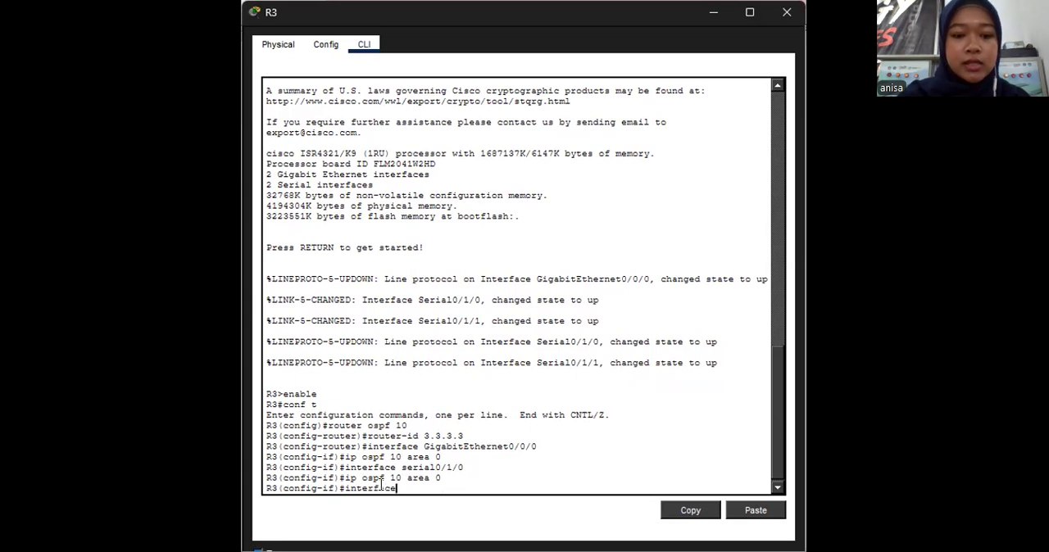
text( Seria)
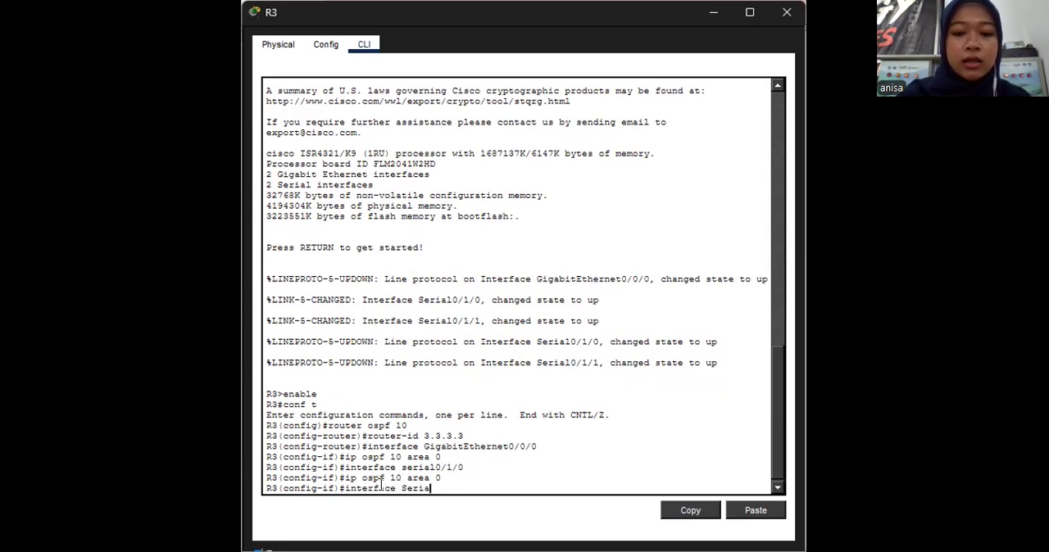
text(l0/1/1)
key(Return)
text(ip)
key(BackSpace)
key(BackSpace)
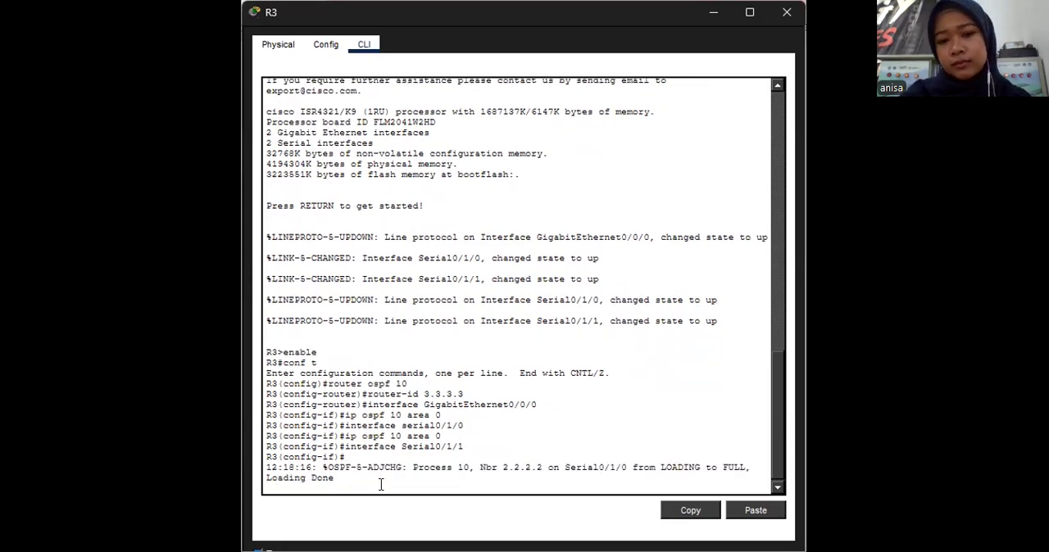
key(Return)
key(Up)
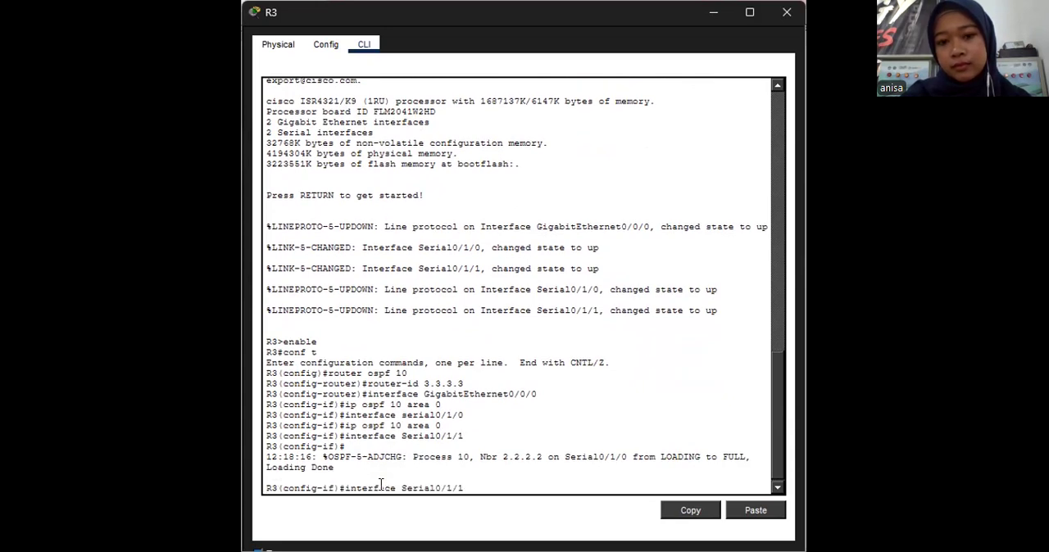
key(Return)
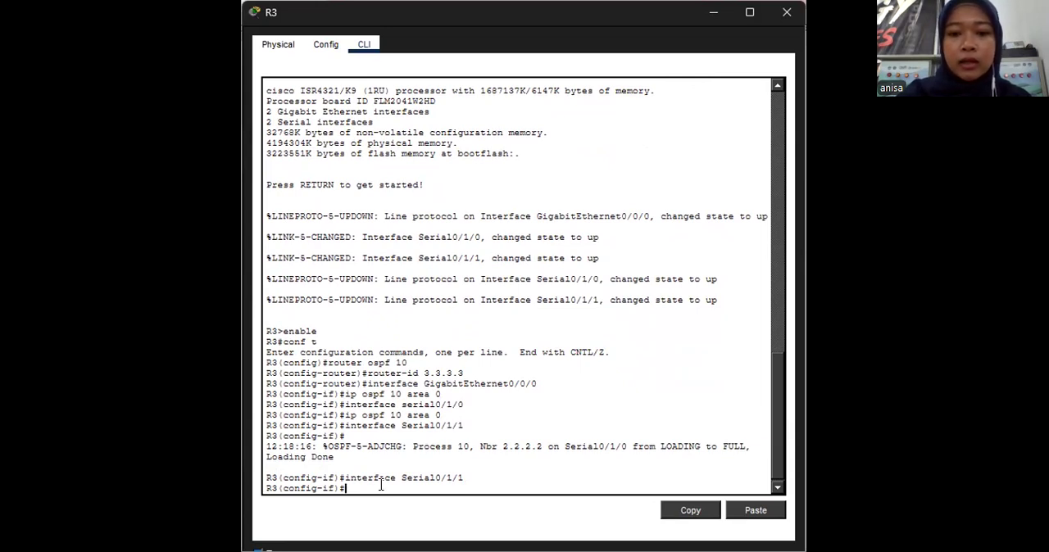
text(ip ospf)
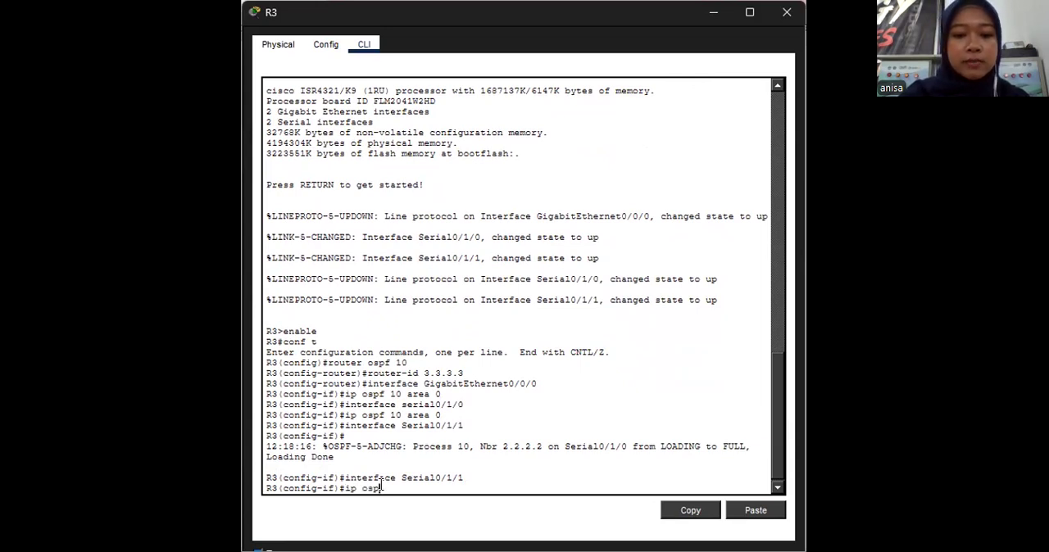
text( 10 area 0)
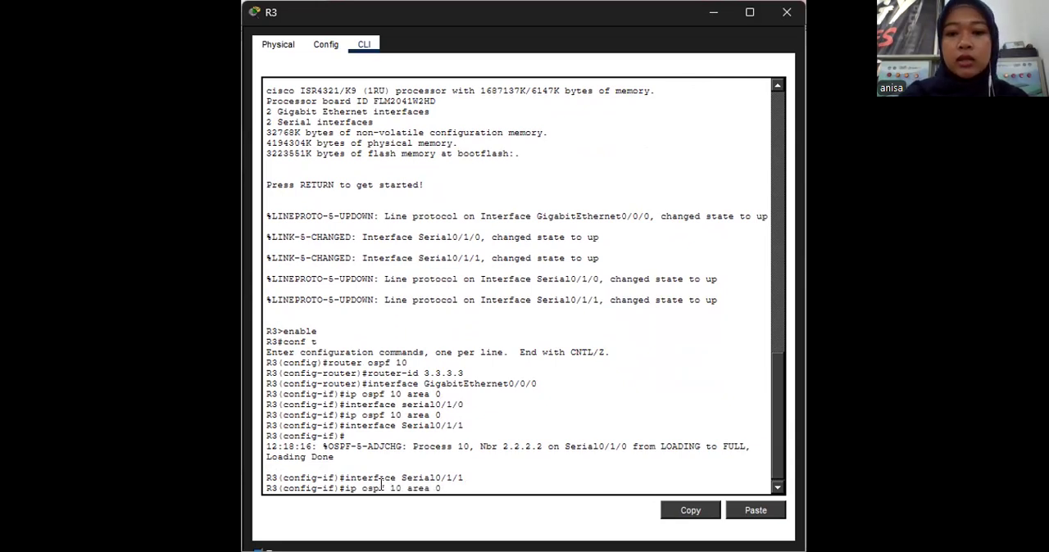
key(Return)
text(router ospf)
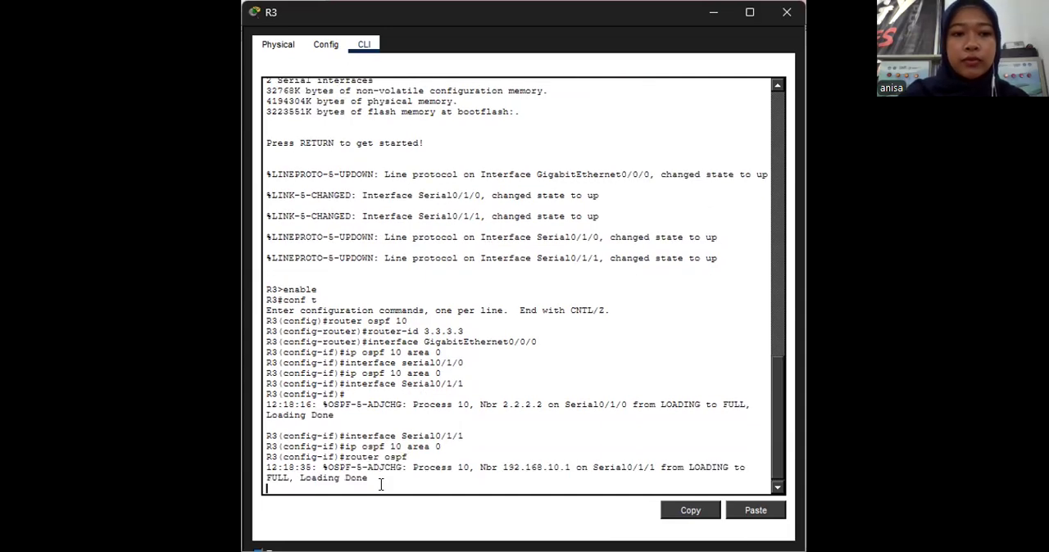
key(Return)
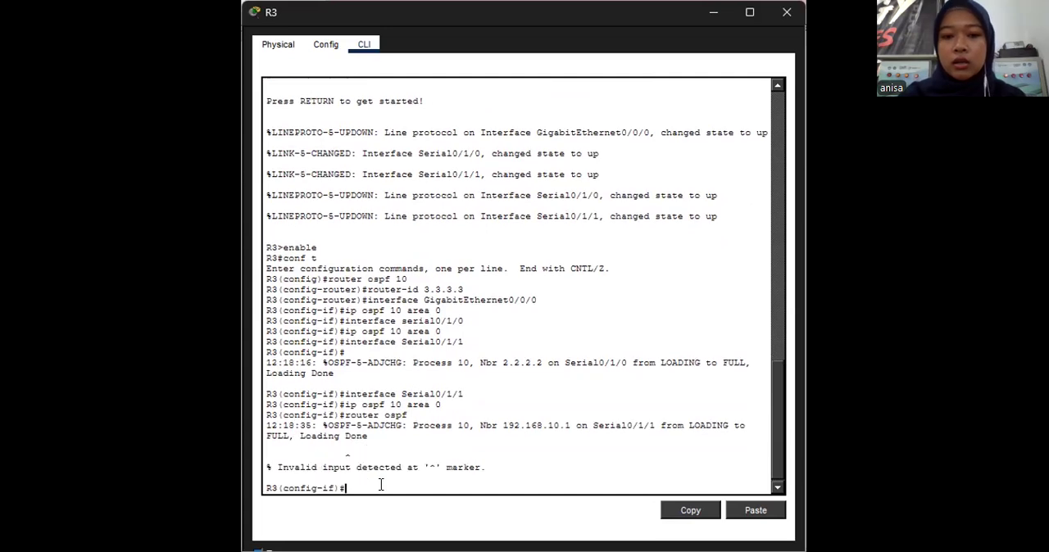
- Set R3's g0/0/0 LAN interface as passive in OSPF process 10
text(ro)
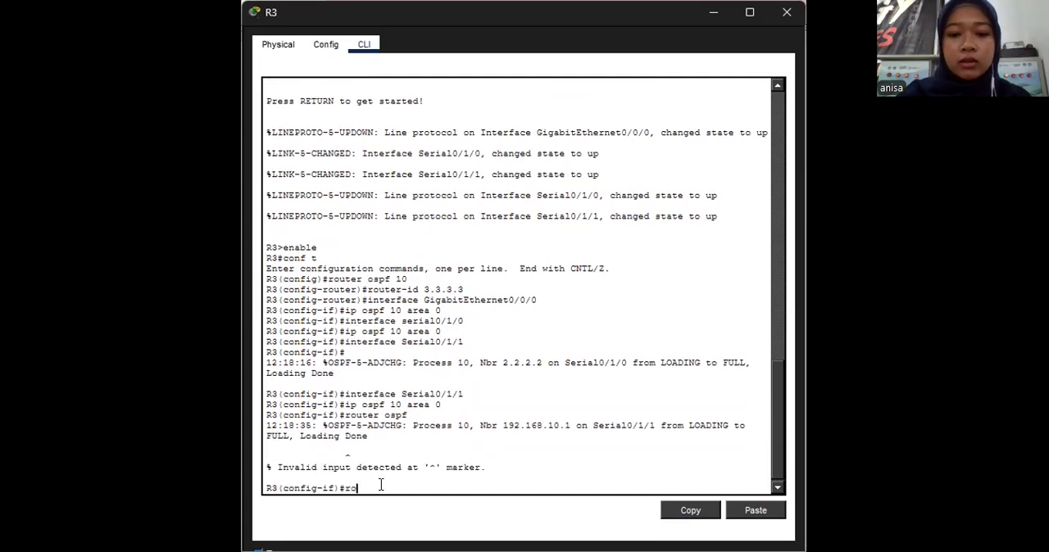
text(uter os)
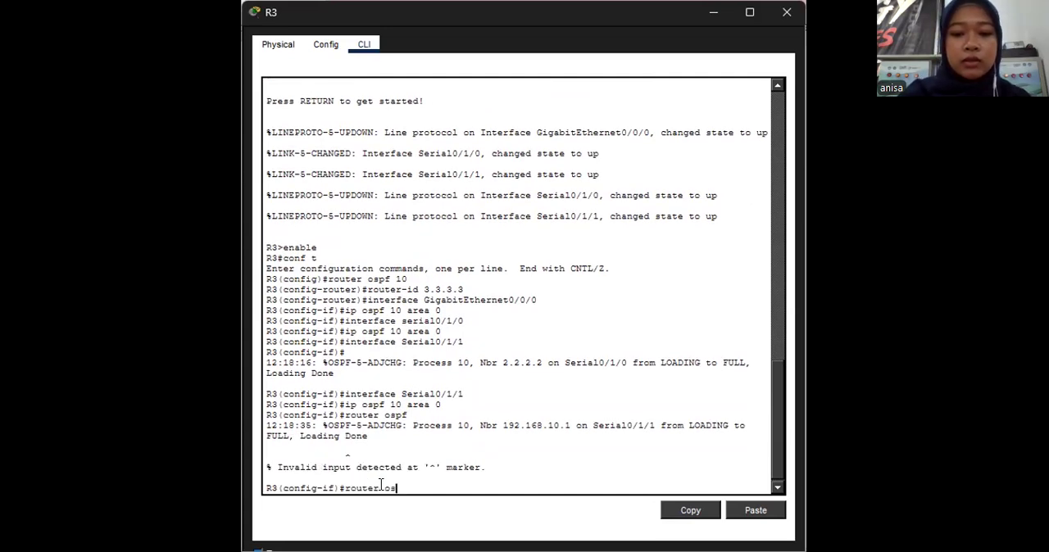
text(pf 10)
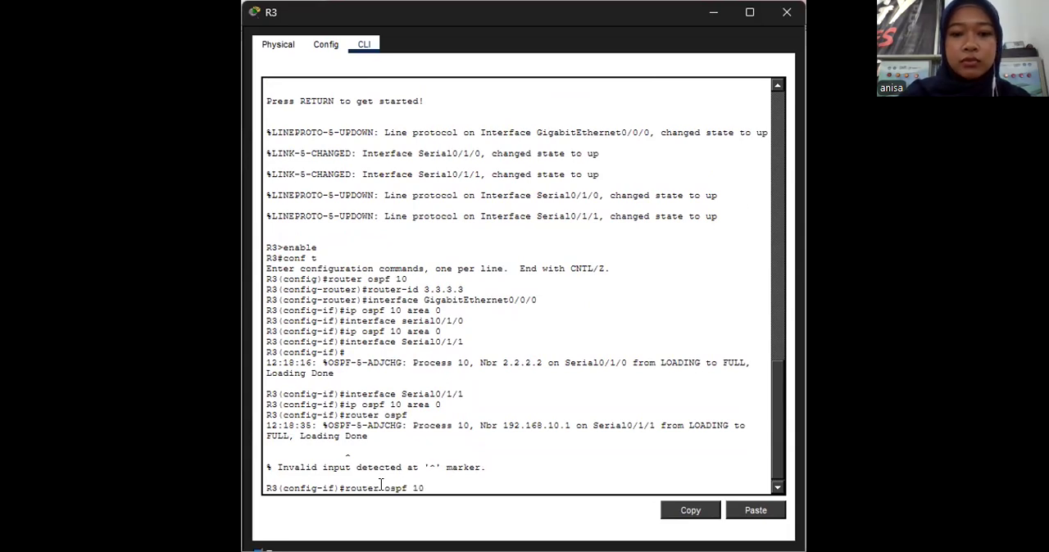
key(Return)
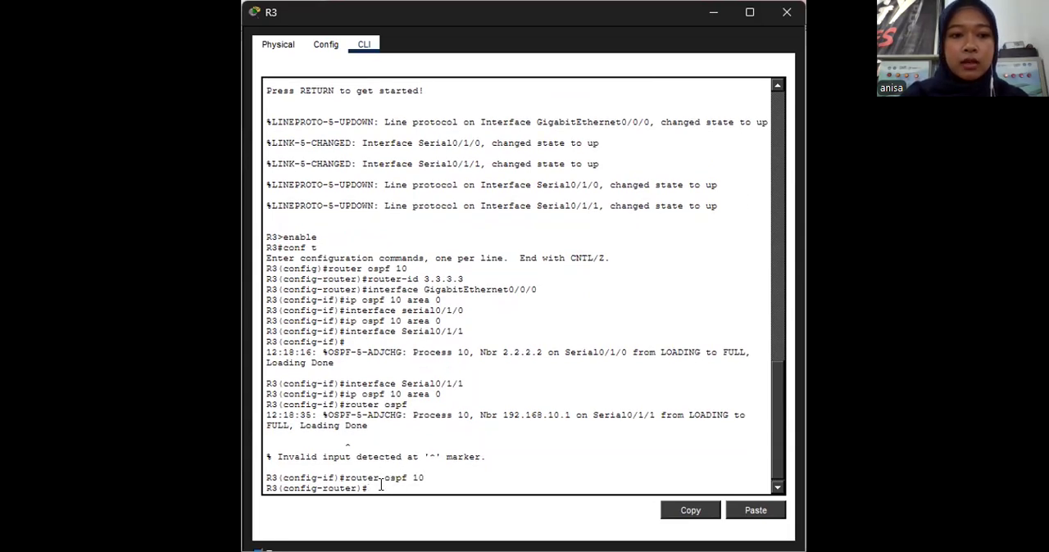
text(passi)
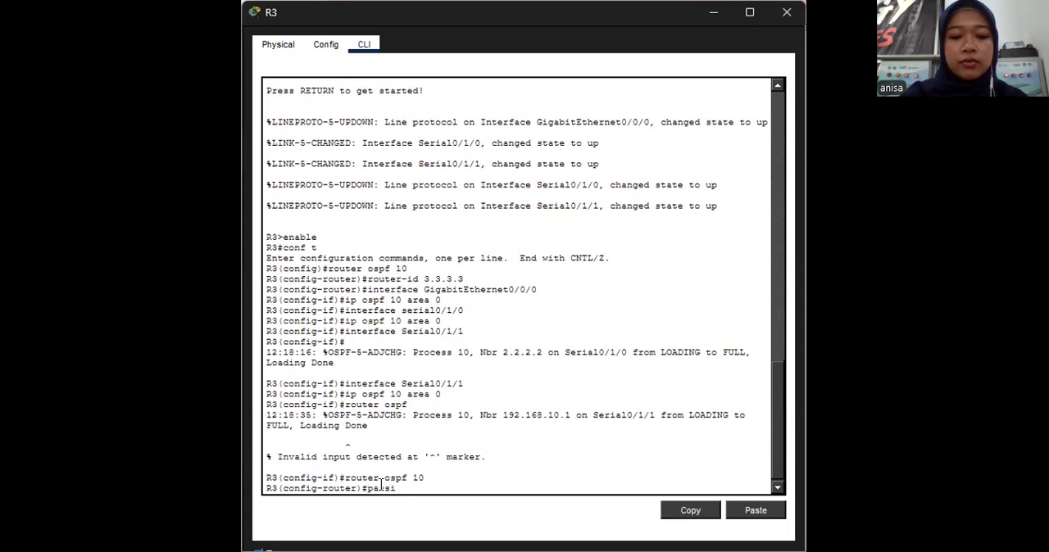
text(ve-i)
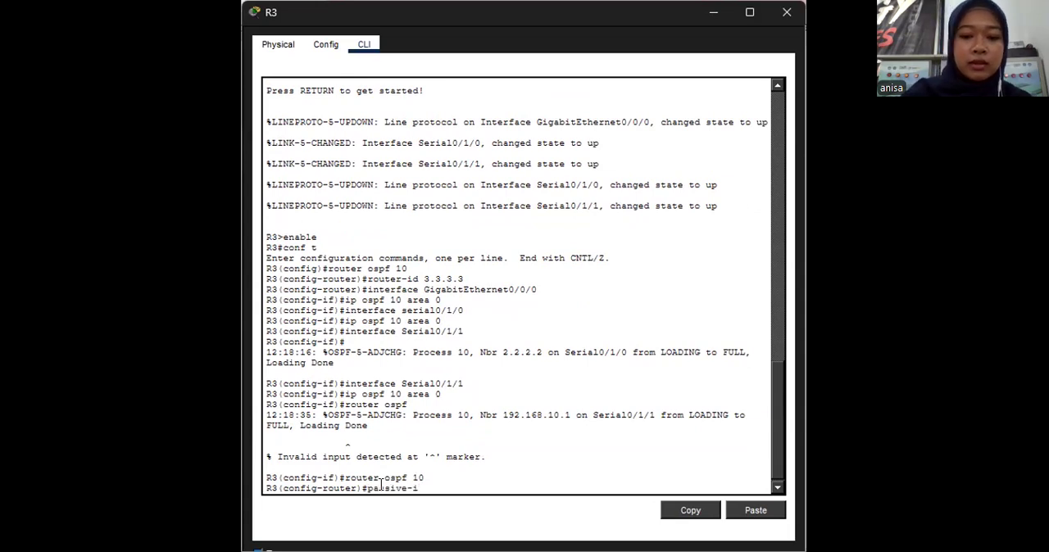
text(nterface )
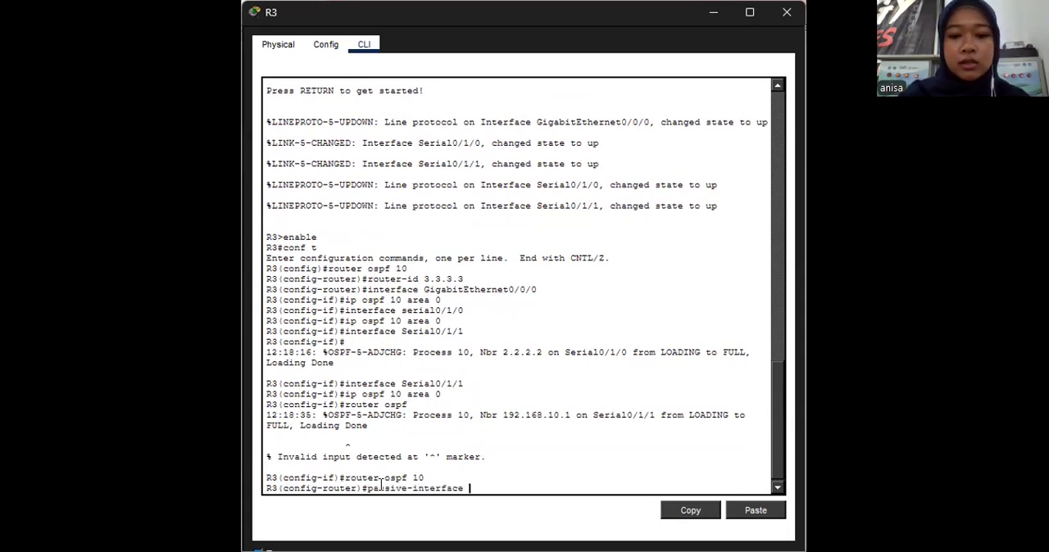
text(g0/0/0)
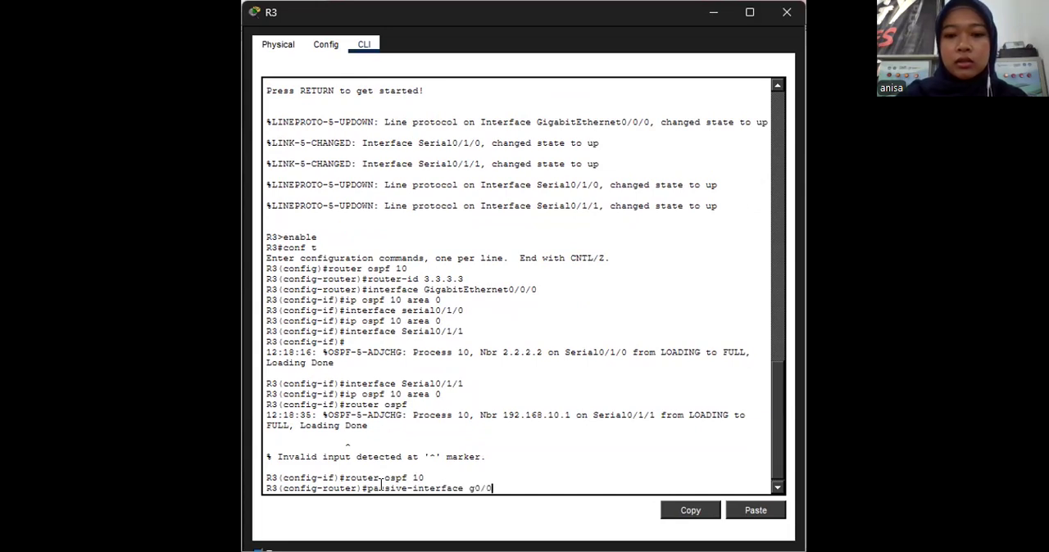
key(Return)
- End R3's configuration session and return to the activity instructions and topology
text(end)
key(Return)
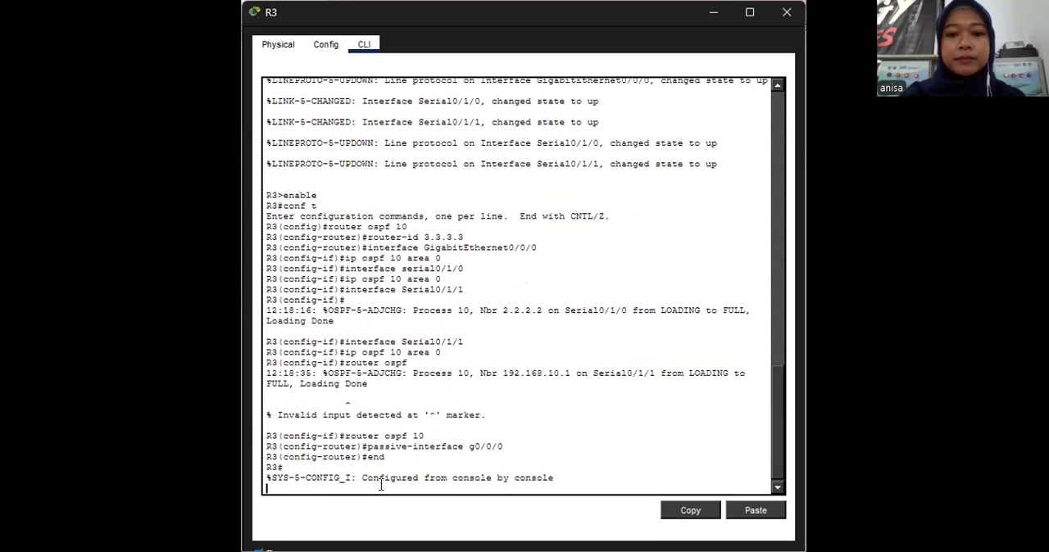
key(Return)
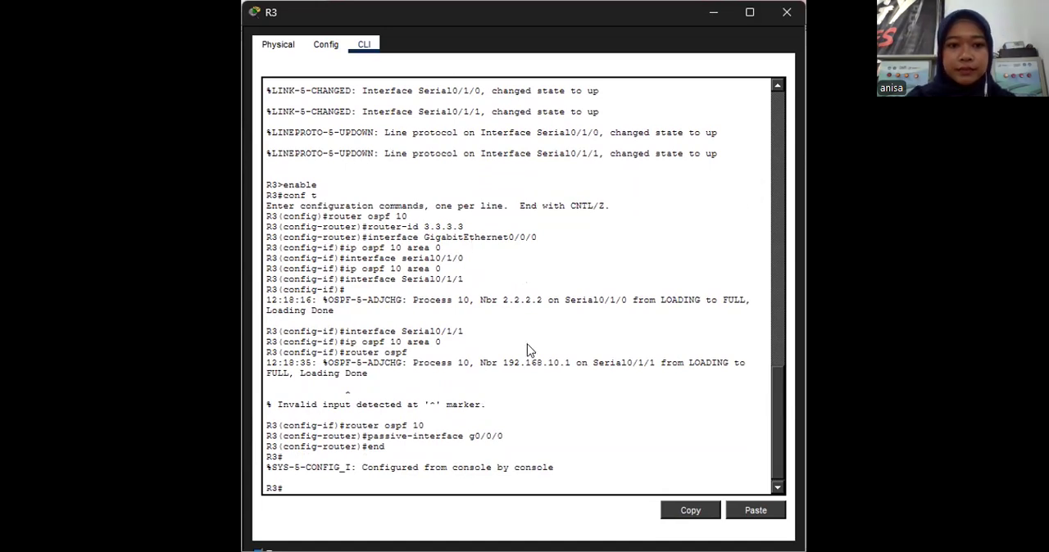
click(271, 331)
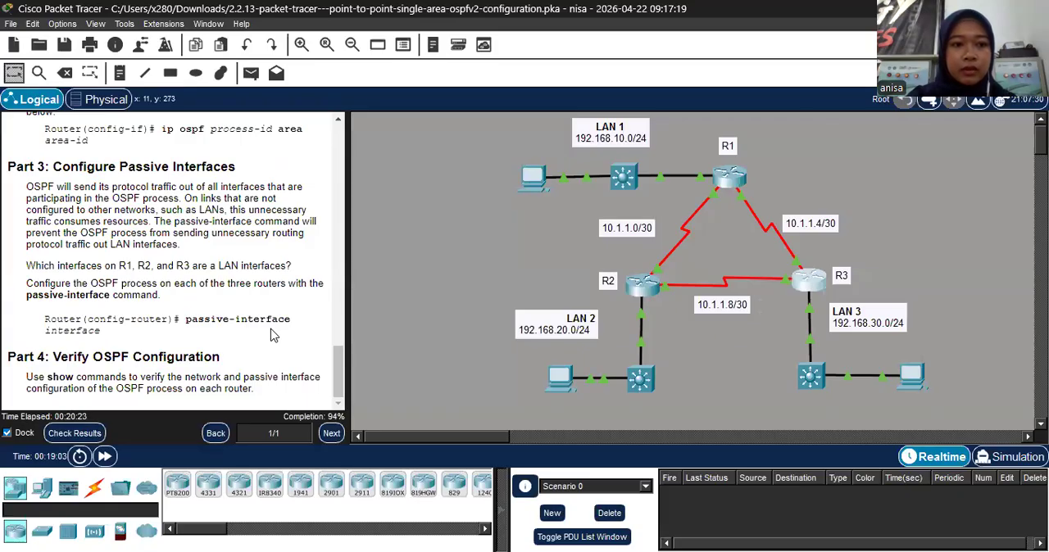